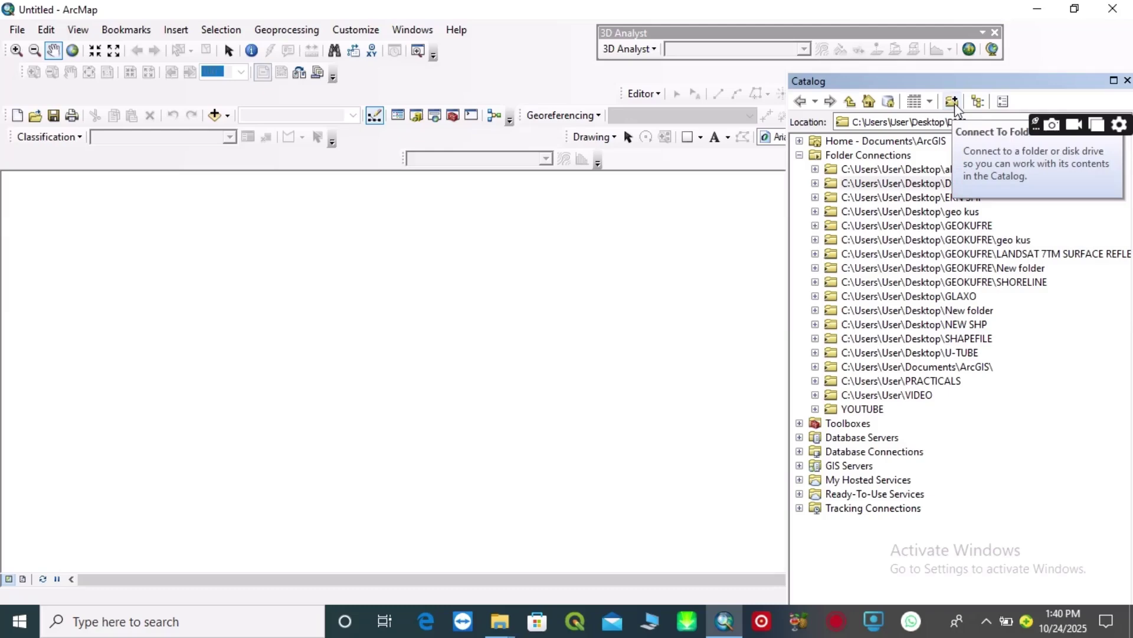
Undock the Catalog window and add a folder connection to the Arcgis folder on the Desktop.
{"action": "double_click", "coordinate": [933, 80]}
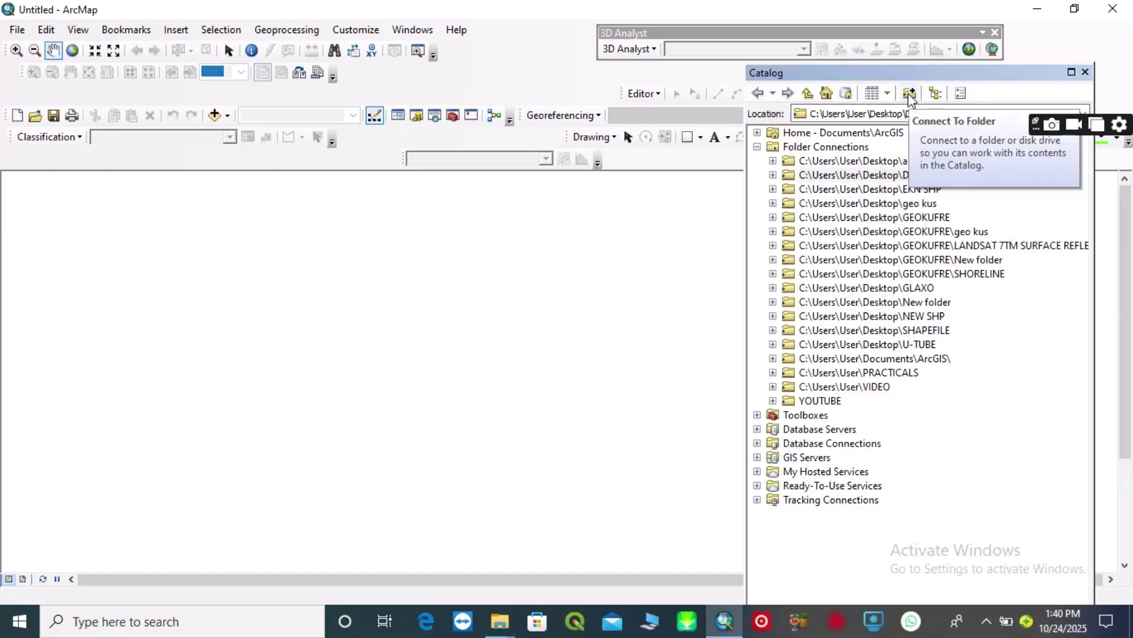
{"action": "left_click", "coordinate": [909, 94]}
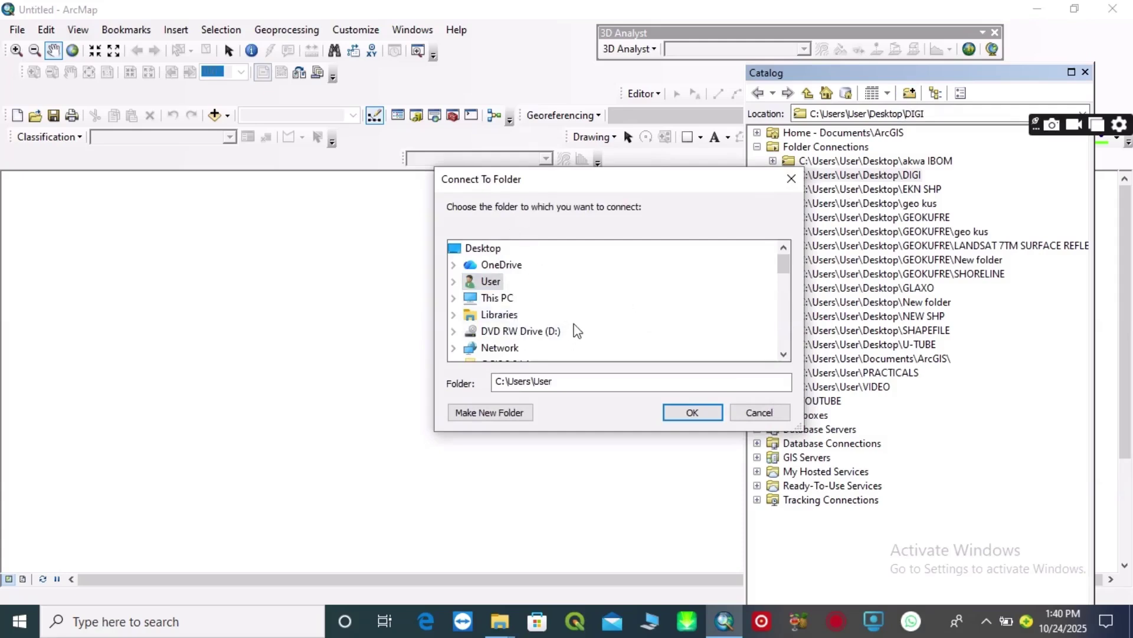
{"action": "scroll", "coordinate": [585, 280], "scroll_direction": "down", "scroll_amount": 2}
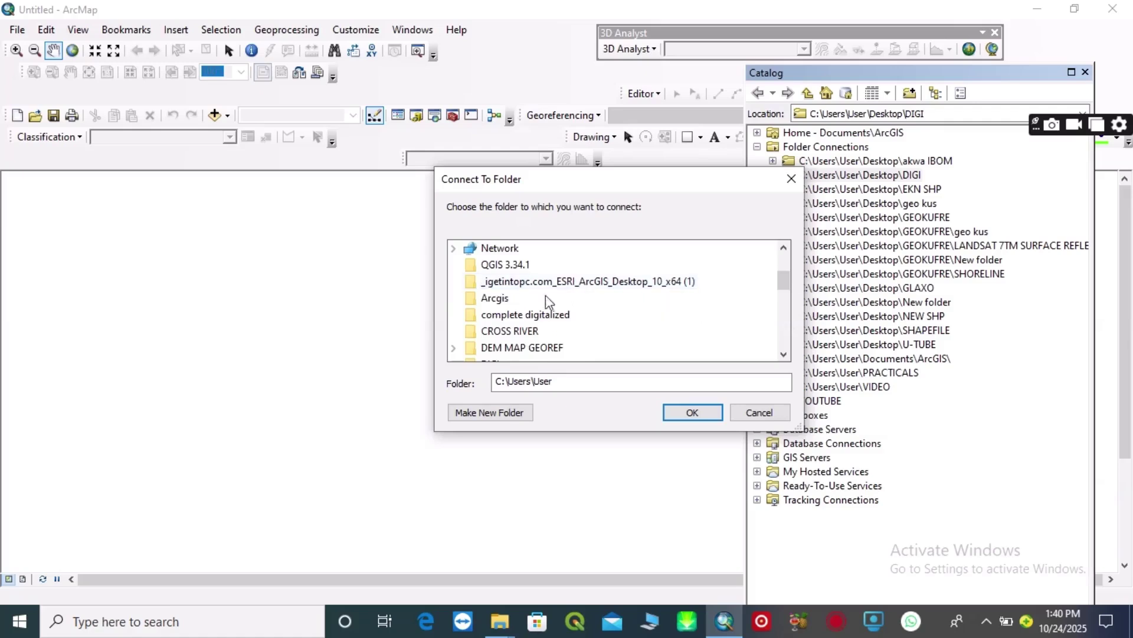
{"action": "left_click", "coordinate": [491, 300]}
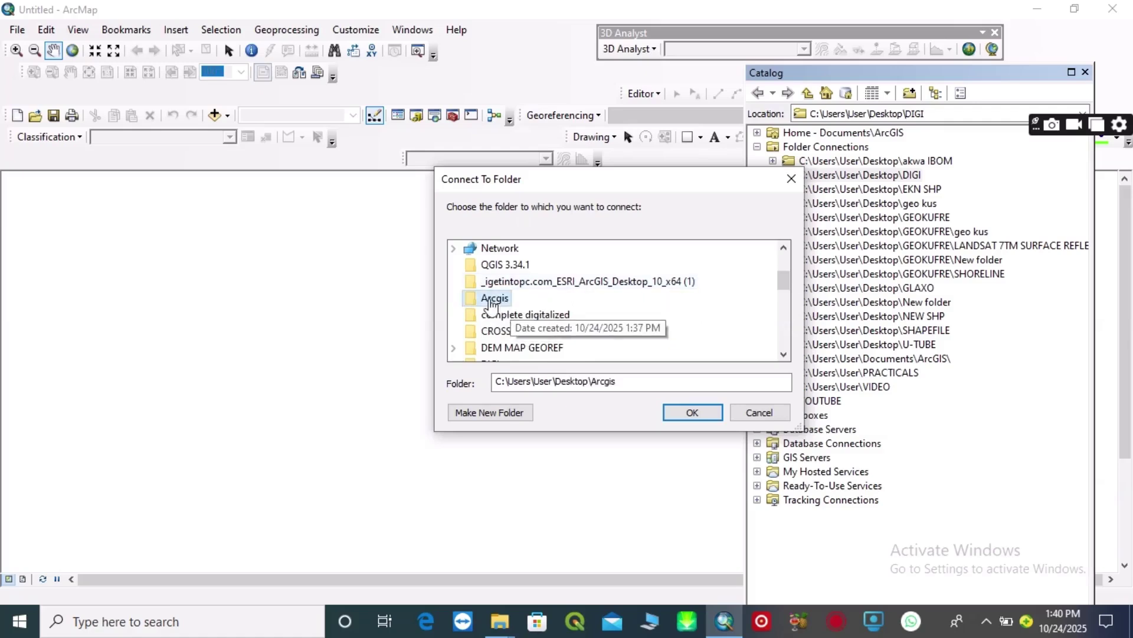
{"action": "left_click", "coordinate": [692, 414]}
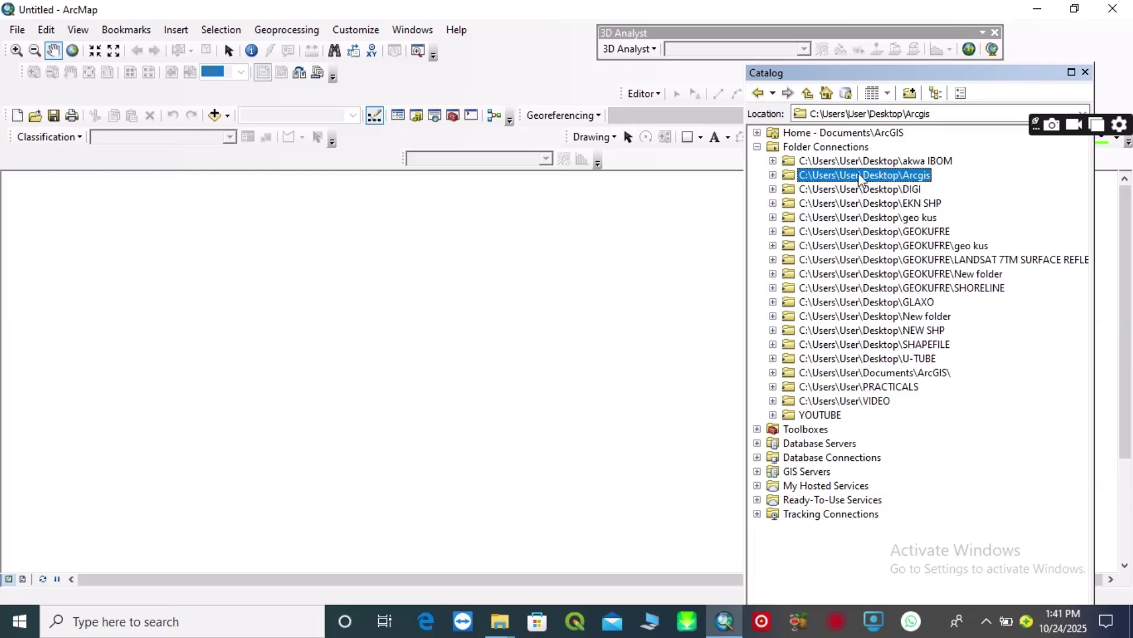
Create a new folder named DIGITIZE inside the connected Arcgis folder.
{"action": "right_click", "coordinate": [894, 181]}
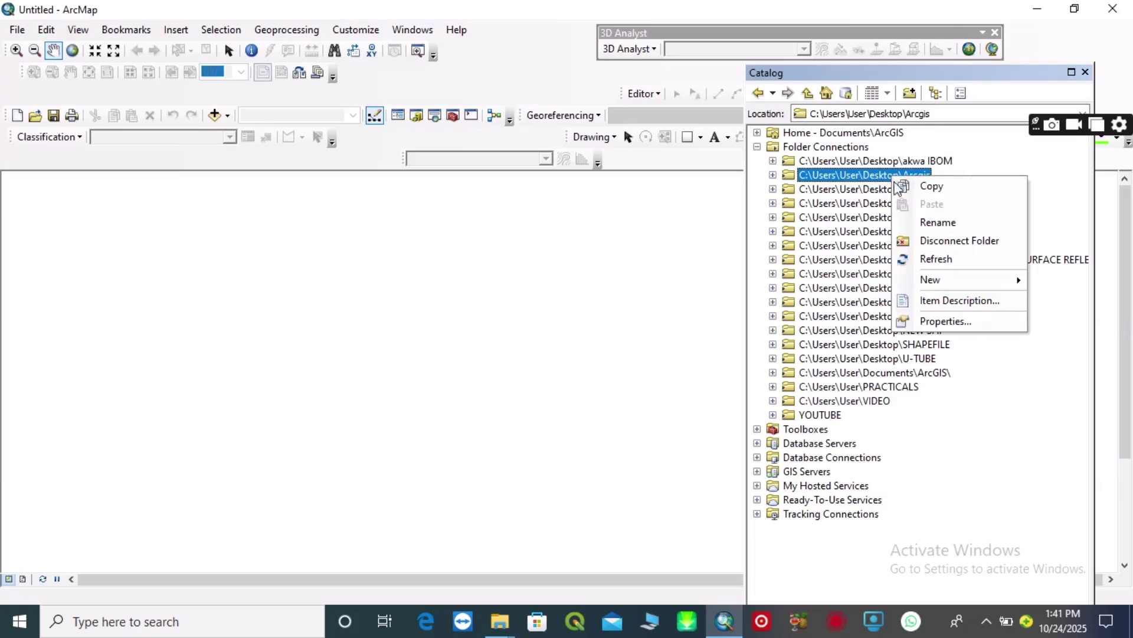
{"action": "mouse_move", "coordinate": [948, 283]}
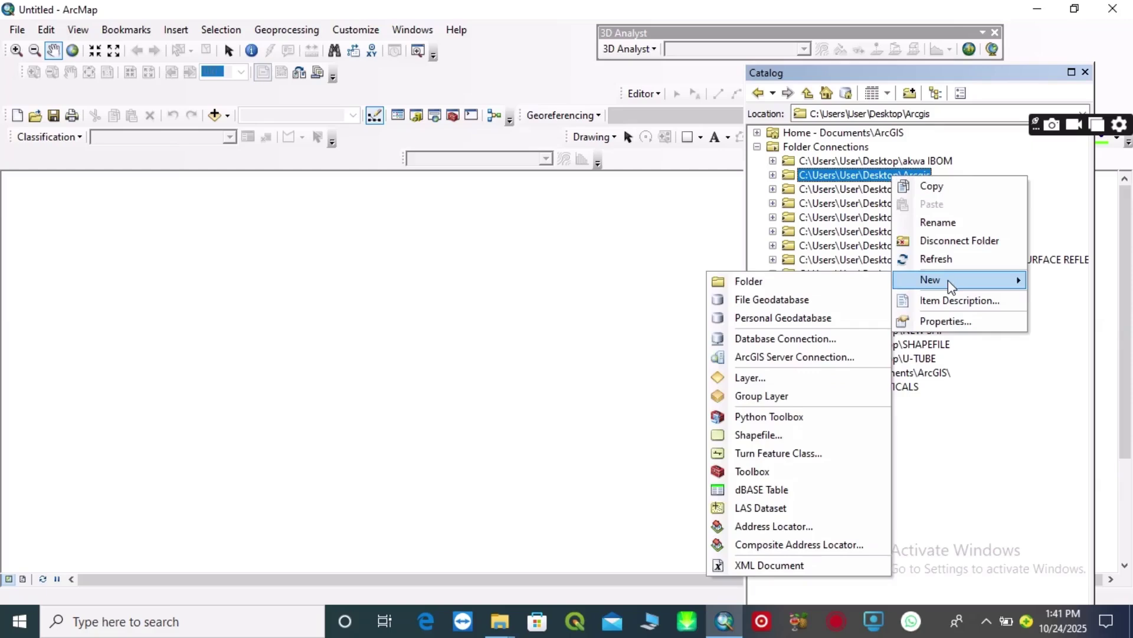
{"action": "left_click", "coordinate": [756, 282]}
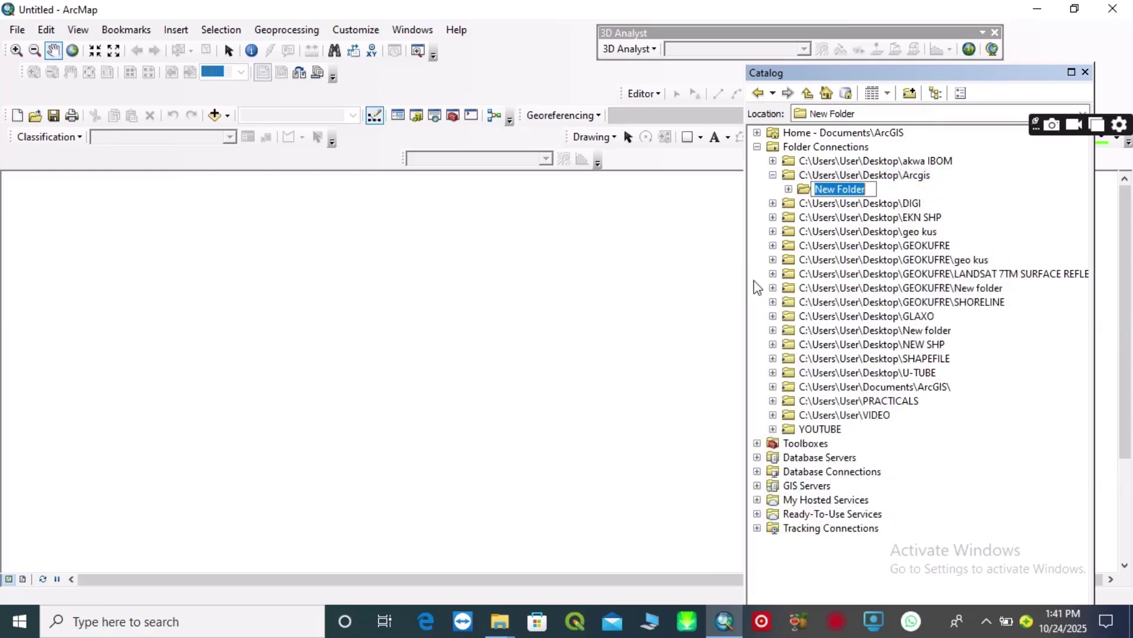
{"action": "left_click", "coordinate": [873, 190]}
{"action": "key", "text": "ctrl+a"}
{"action": "type", "text": "g"}
{"action": "type", "text": "IGIT"}
{"action": "type", "text": "I"}
{"action": "type", "text": "ZE"}
{"action": "left_click", "coordinate": [882, 184]}
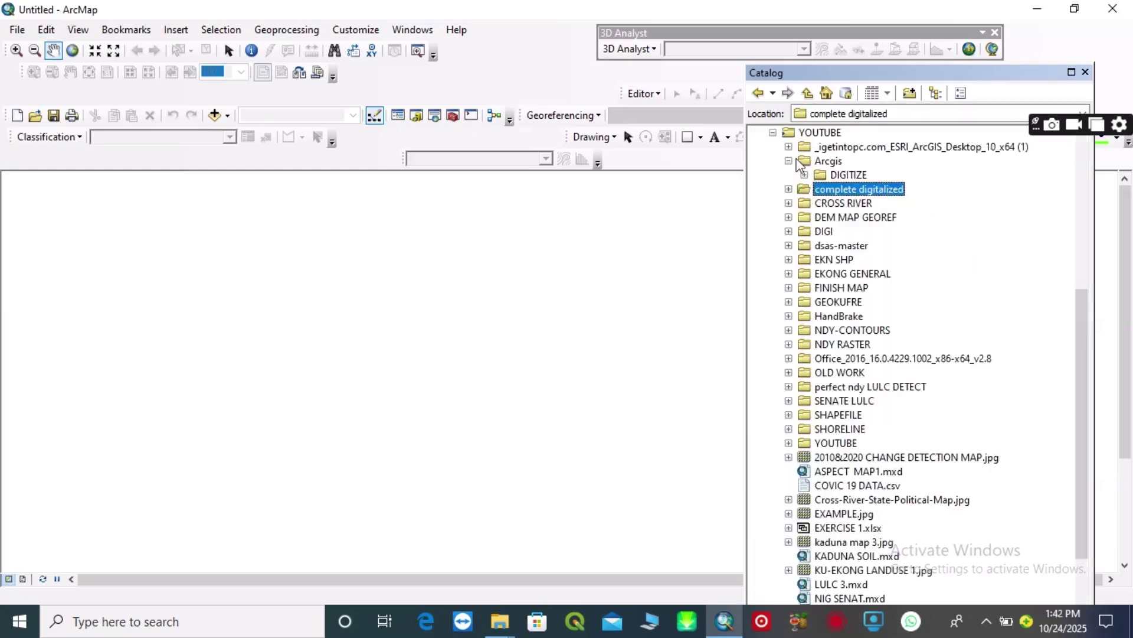
Start a new shapefile in the DIGITIZE folder, naming it Road with the Polyline feature type.
{"action": "left_click", "coordinate": [850, 176]}
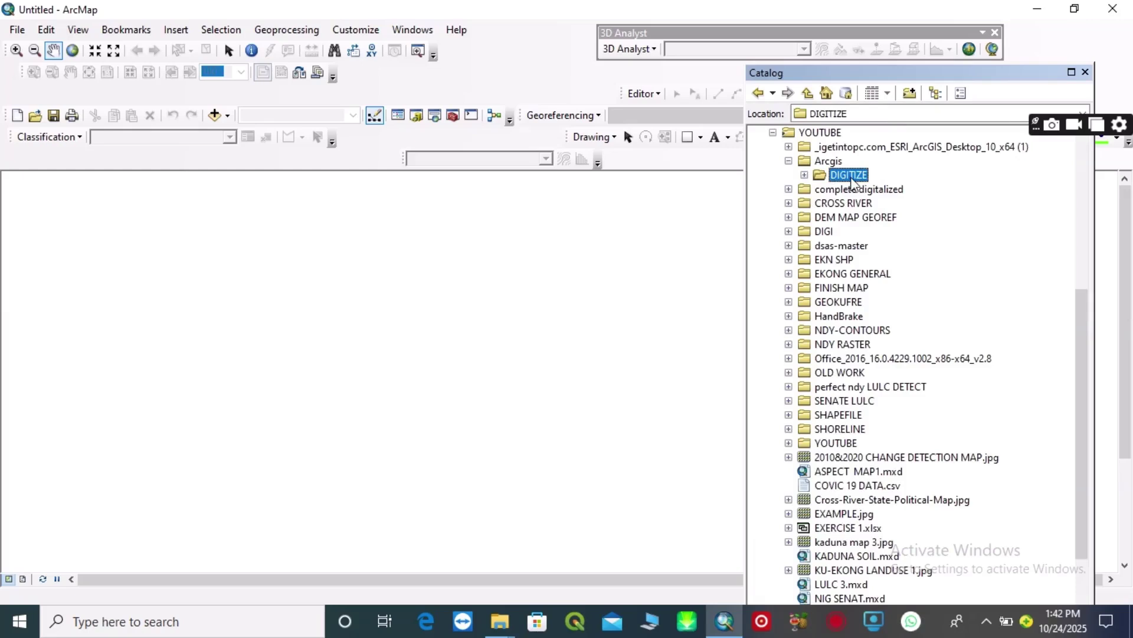
{"action": "right_click", "coordinate": [852, 181]}
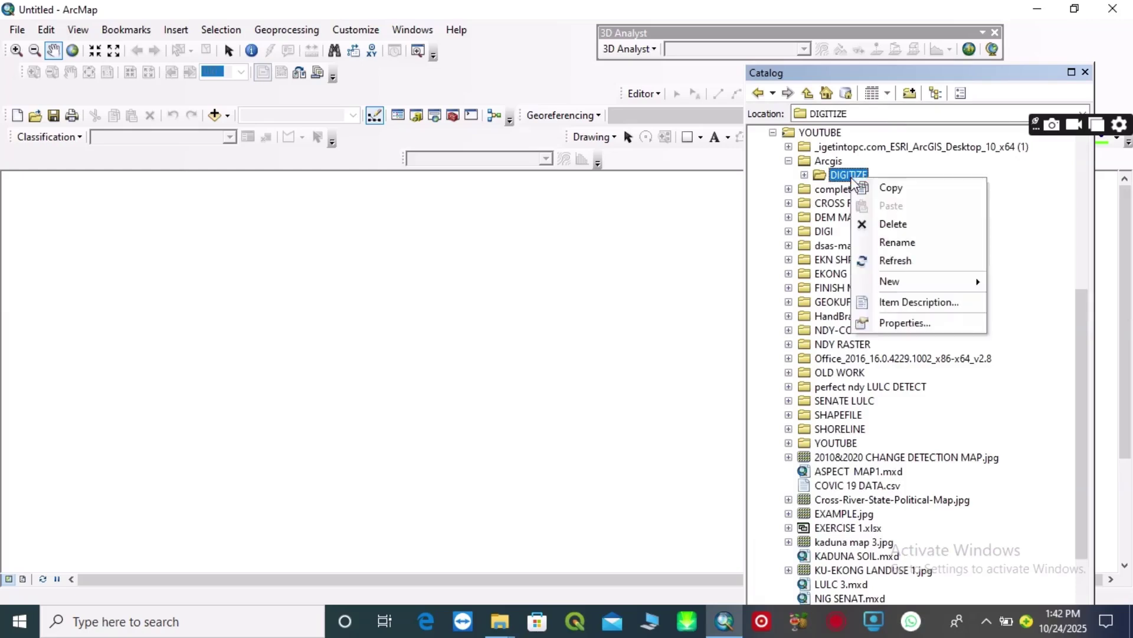
{"action": "mouse_move", "coordinate": [891, 288]}
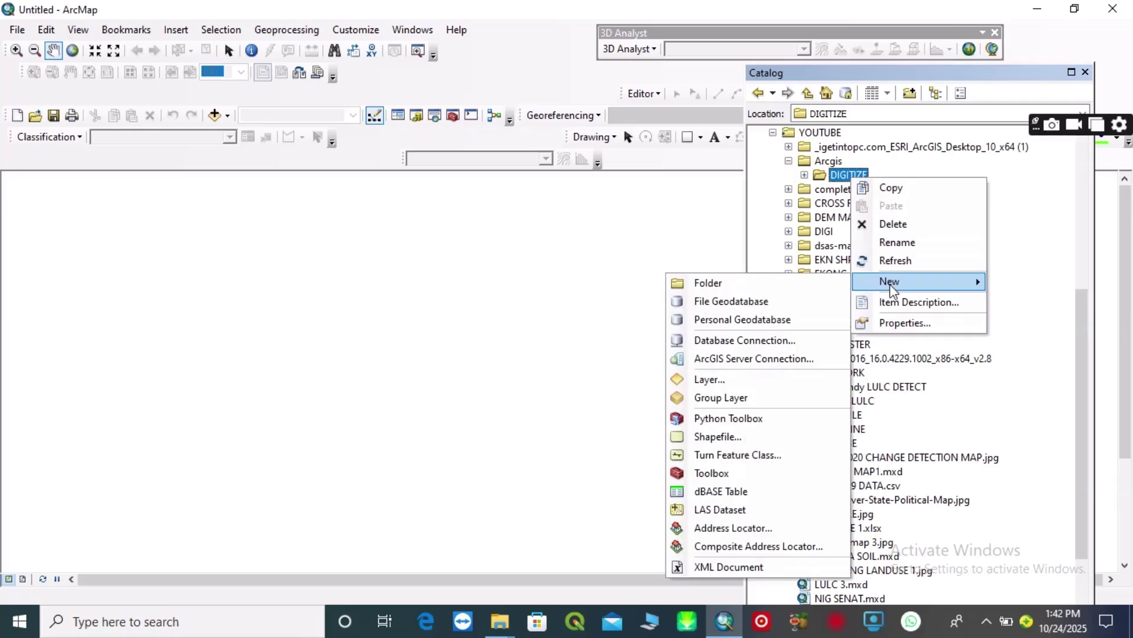
{"action": "left_click", "coordinate": [718, 437]}
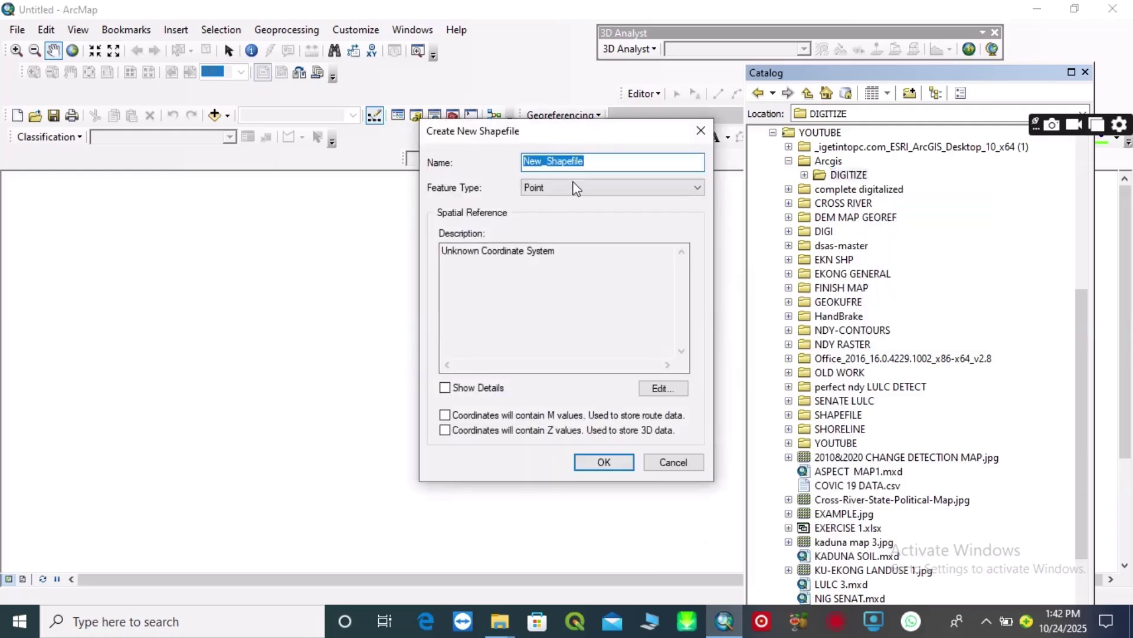
{"action": "left_click", "coordinate": [599, 161]}
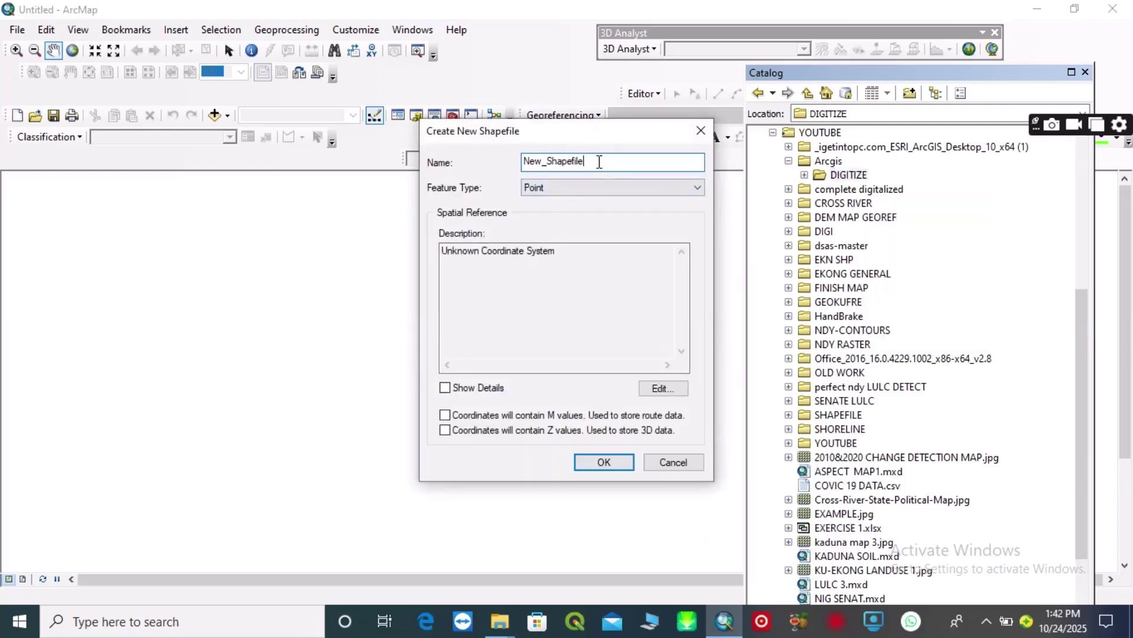
{"action": "key", "text": "BackSpace"}
{"action": "key", "text": "BackSpace"}
{"action": "key", "text": "BackSpace"}
{"action": "key", "text": "BackSpace"}
{"action": "key", "text": "BackSpace"}
{"action": "key", "text": "BackSpace"}
{"action": "key", "text": "BackSpace"}
{"action": "key", "text": "BackSpace"}
{"action": "key", "text": "BackSpace"}
{"action": "key", "text": "BackSpace"}
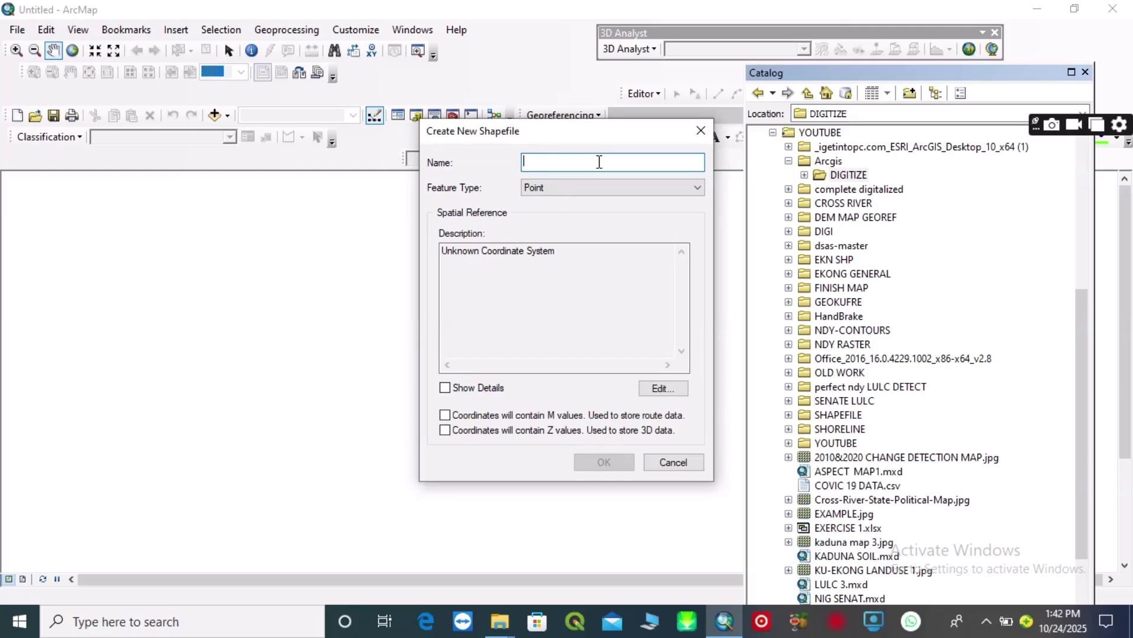
{"action": "type", "text": "R"}
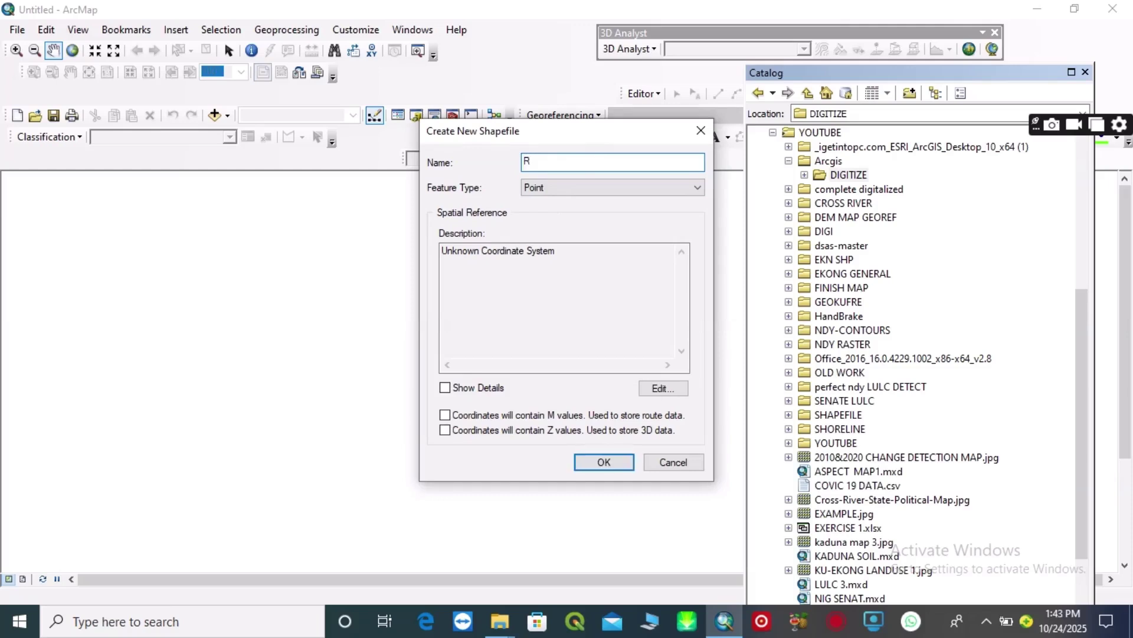
{"action": "type", "text": "oad"}
{"action": "left_click", "coordinate": [696, 189]}
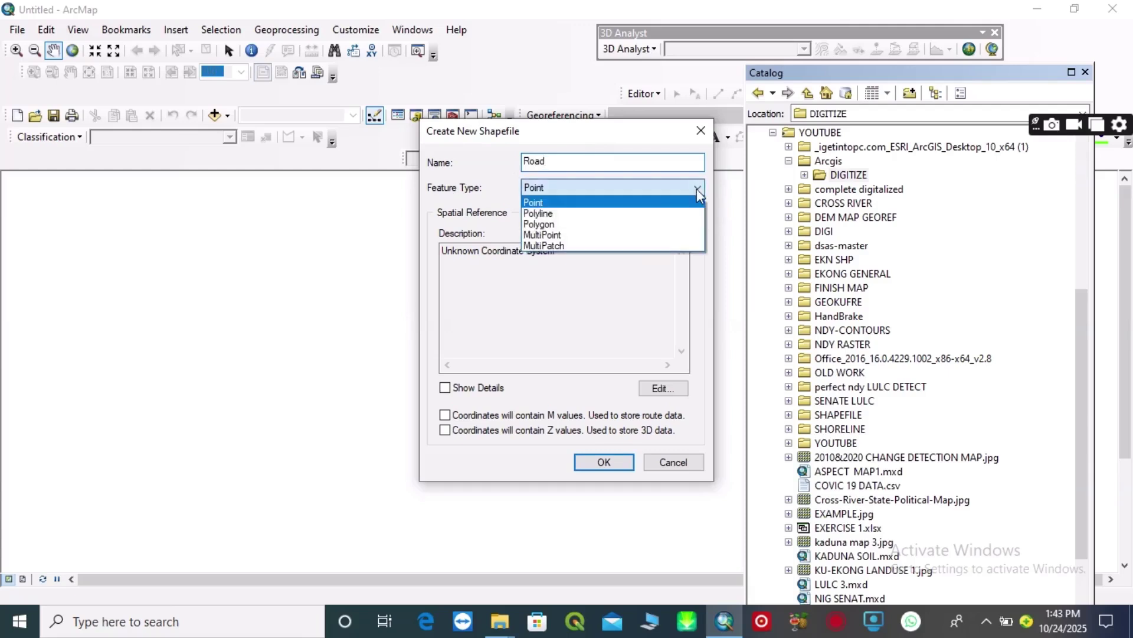
{"action": "left_click", "coordinate": [559, 215]}
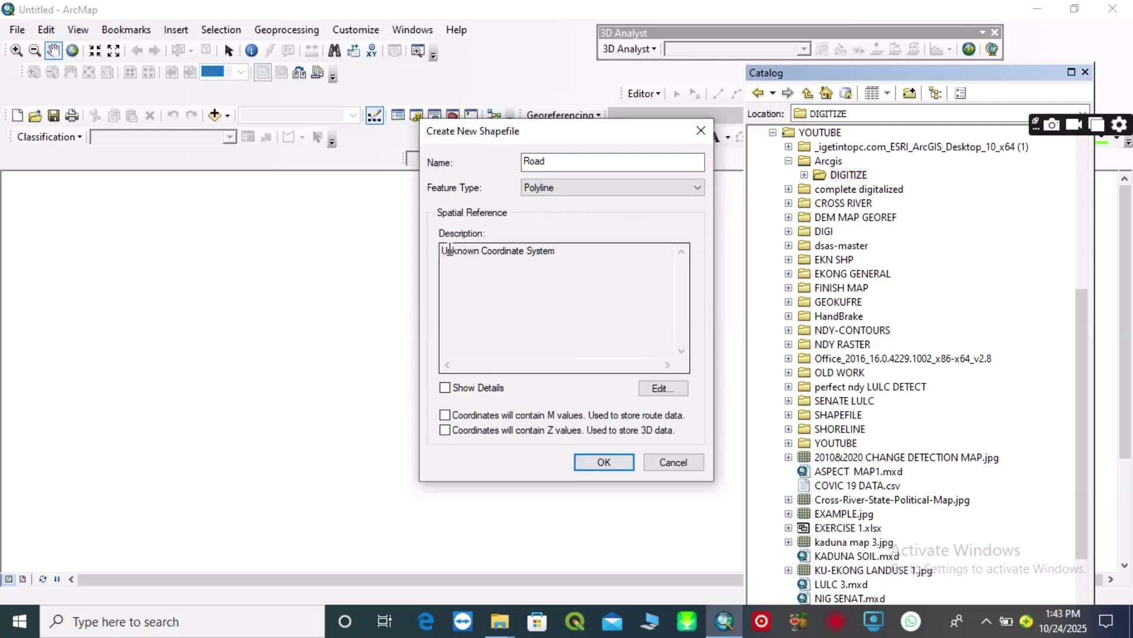
Assign the World geographic coordinate system WGS 1984 to the Road shapefile.
{"action": "left_click_drag", "start_coordinate": [447, 249], "coordinate": [546, 272]}
{"action": "left_click", "coordinate": [660, 391]}
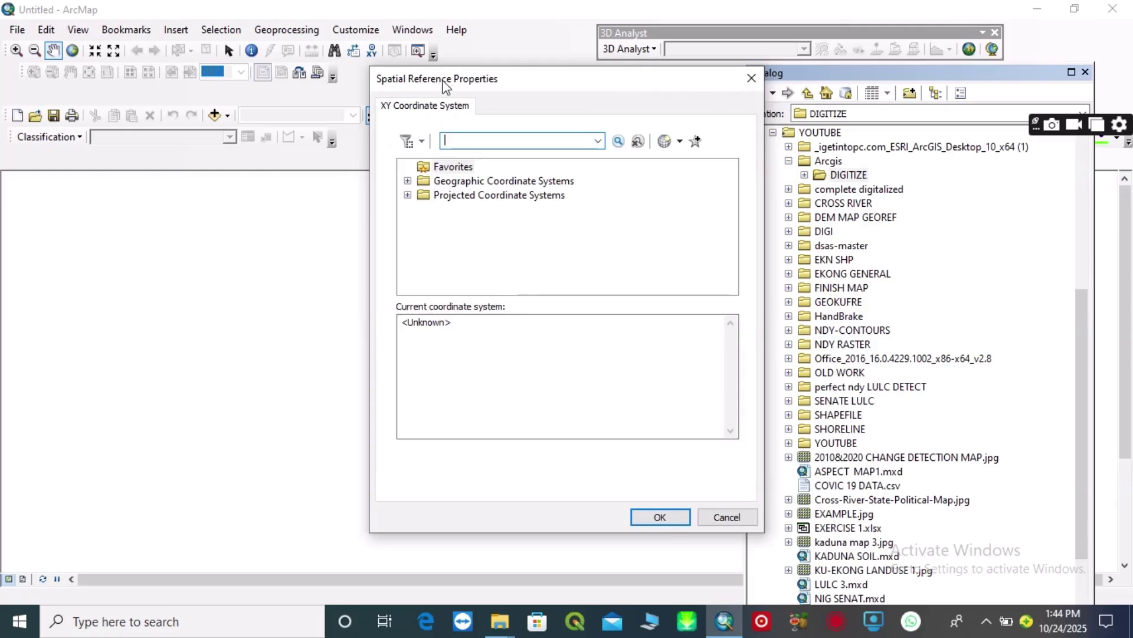
{"action": "left_click", "coordinate": [408, 181]}
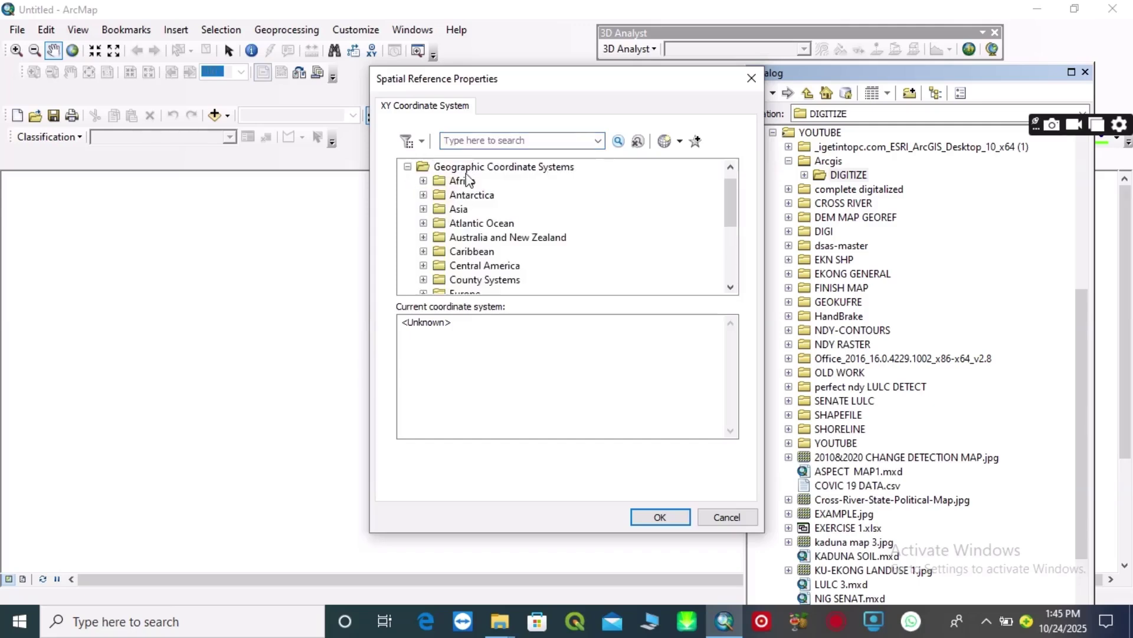
{"action": "scroll", "coordinate": [465, 195], "scroll_direction": "down", "scroll_amount": 4}
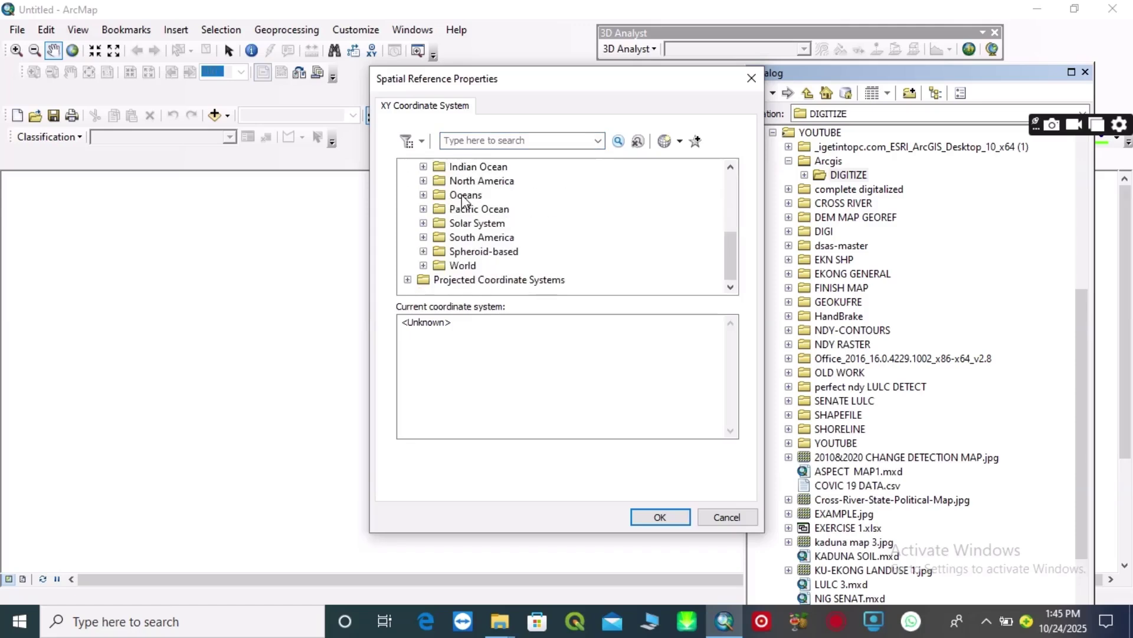
{"action": "left_click", "coordinate": [423, 266]}
{"action": "scroll", "coordinate": [474, 199], "scroll_direction": "down", "scroll_amount": 1}
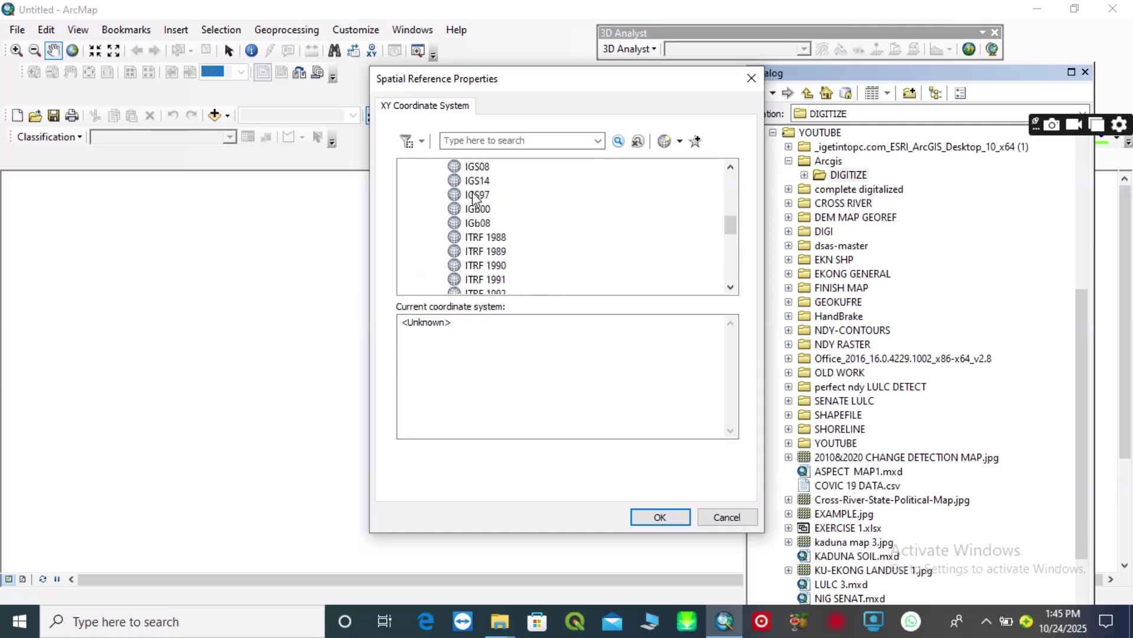
{"action": "scroll", "coordinate": [472, 198], "scroll_direction": "down", "scroll_amount": 4}
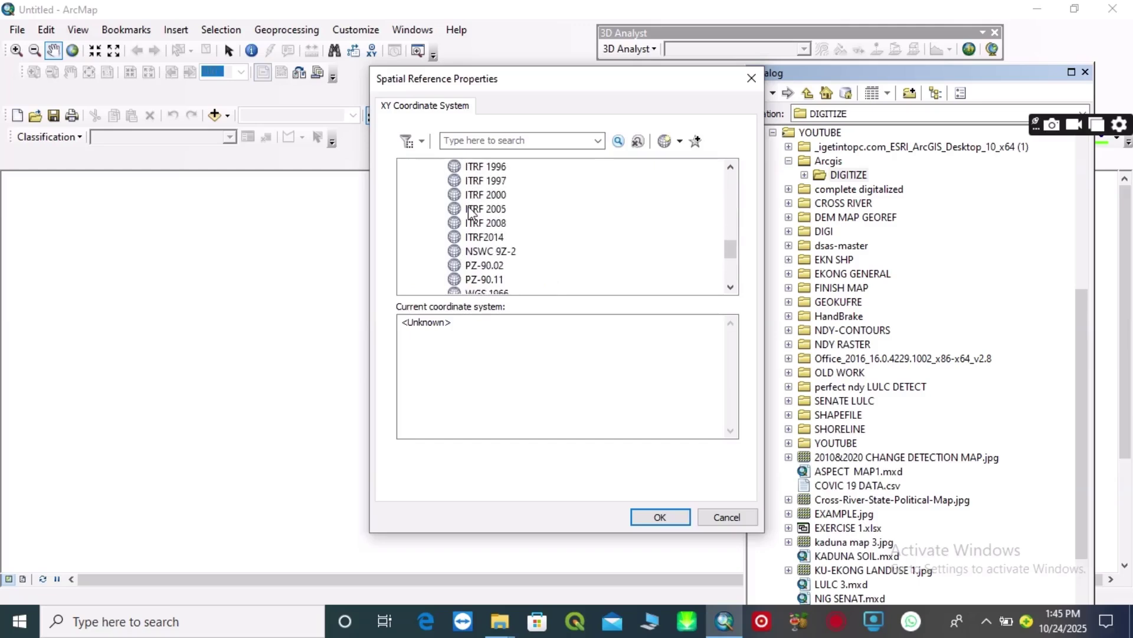
{"action": "scroll", "coordinate": [470, 211], "scroll_direction": "down", "scroll_amount": 3}
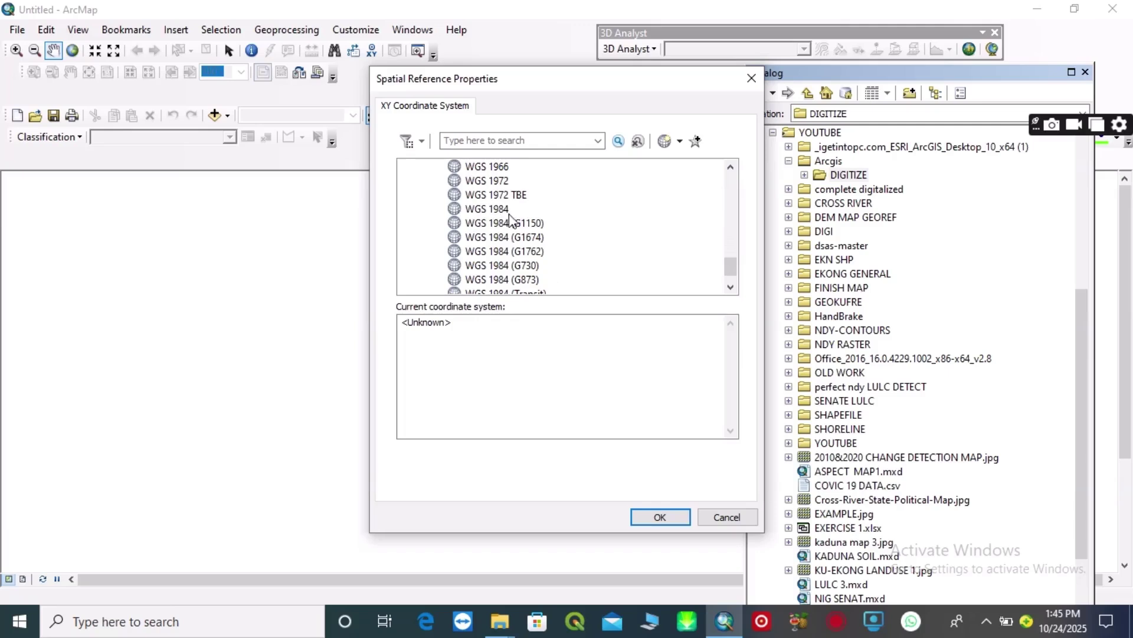
{"action": "left_click", "coordinate": [471, 211]}
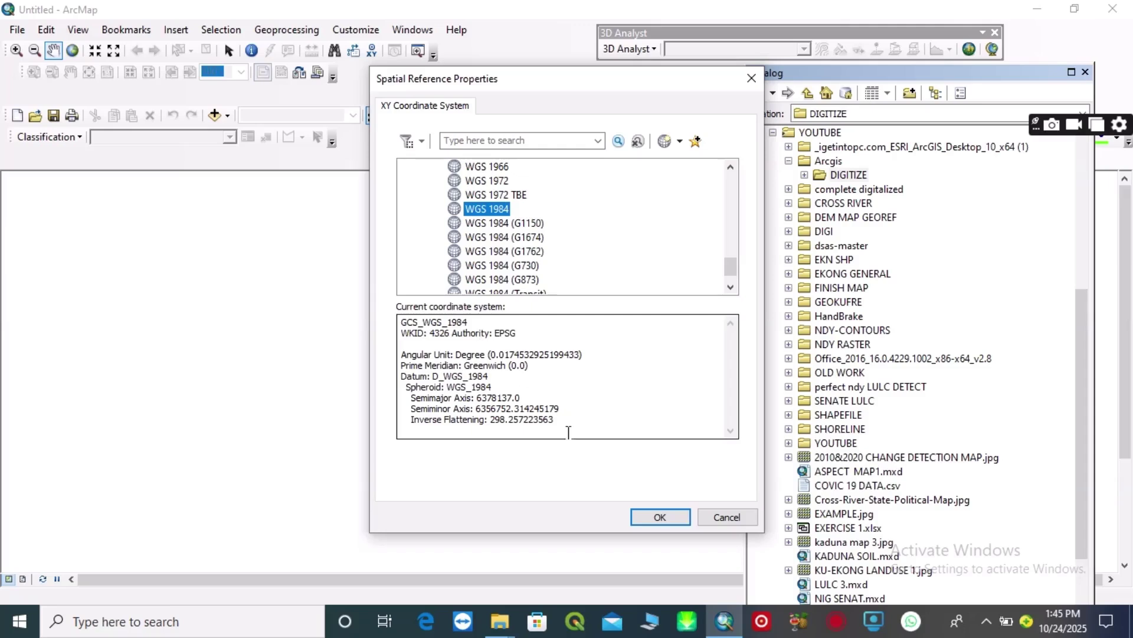
{"action": "left_click", "coordinate": [659, 518]}
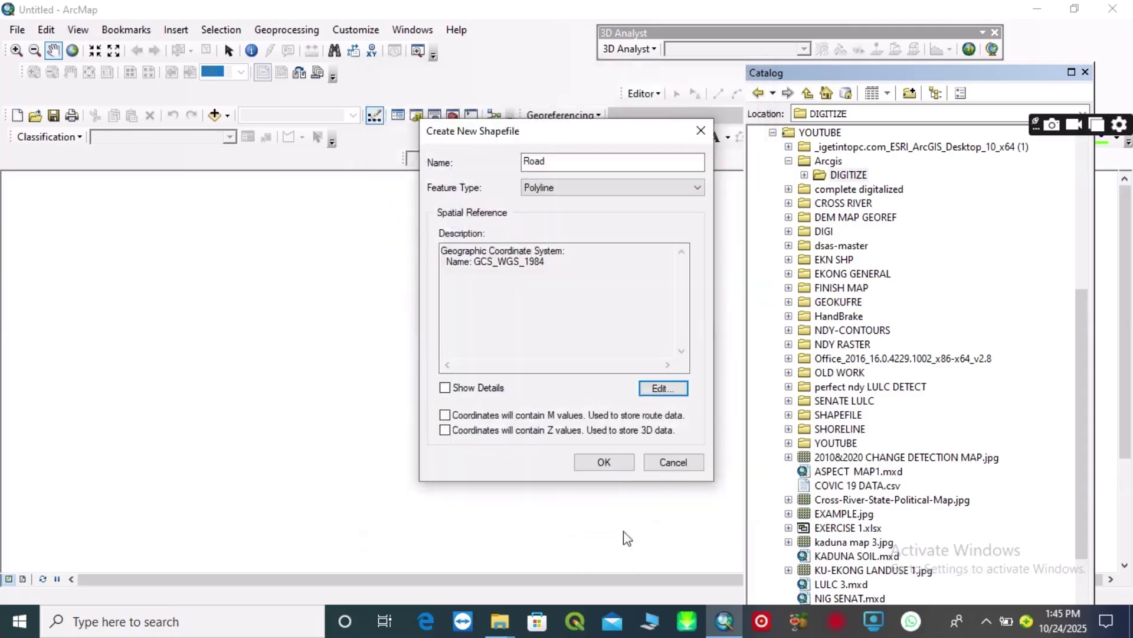
Finish creating the Road shapefile and display the Table Of Contents window.
{"action": "left_click", "coordinate": [605, 463]}
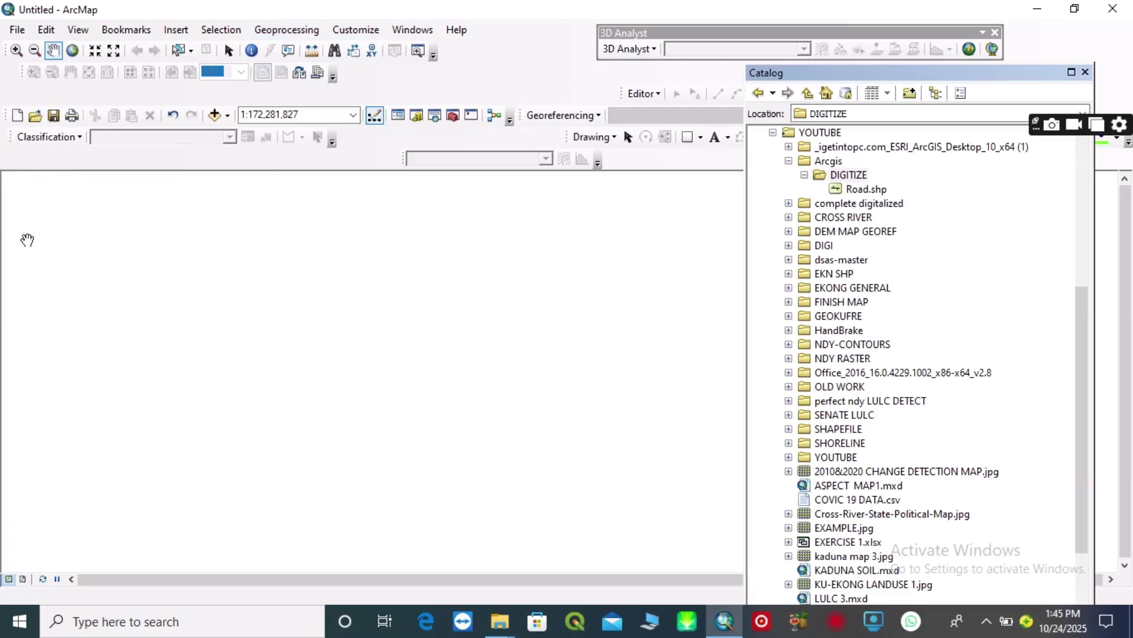
{"action": "left_click", "coordinate": [412, 31]}
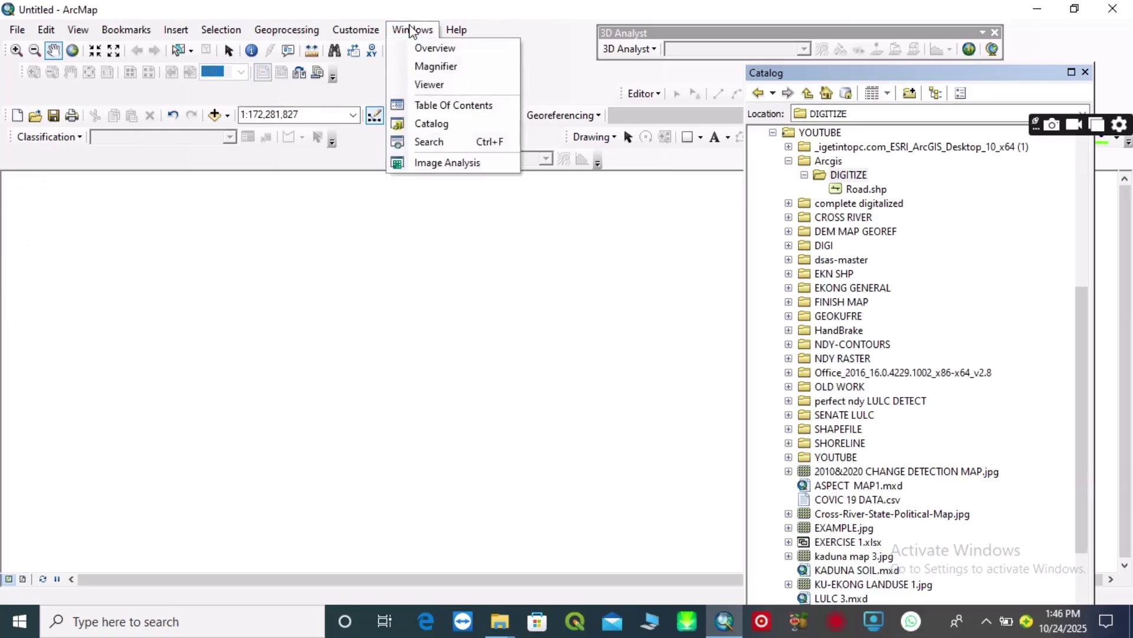
{"action": "left_click", "coordinate": [455, 106]}
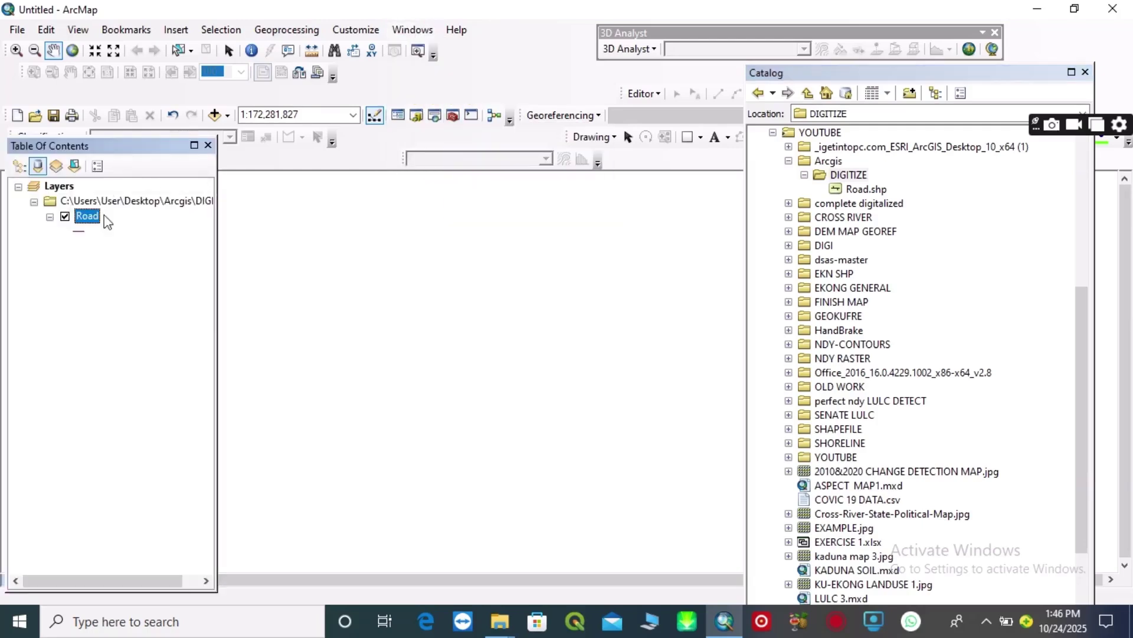
Start a new shapefile in the DIGITIZE folder, naming it L.G.A with the Polyline feature type.
{"action": "right_click", "coordinate": [848, 176]}
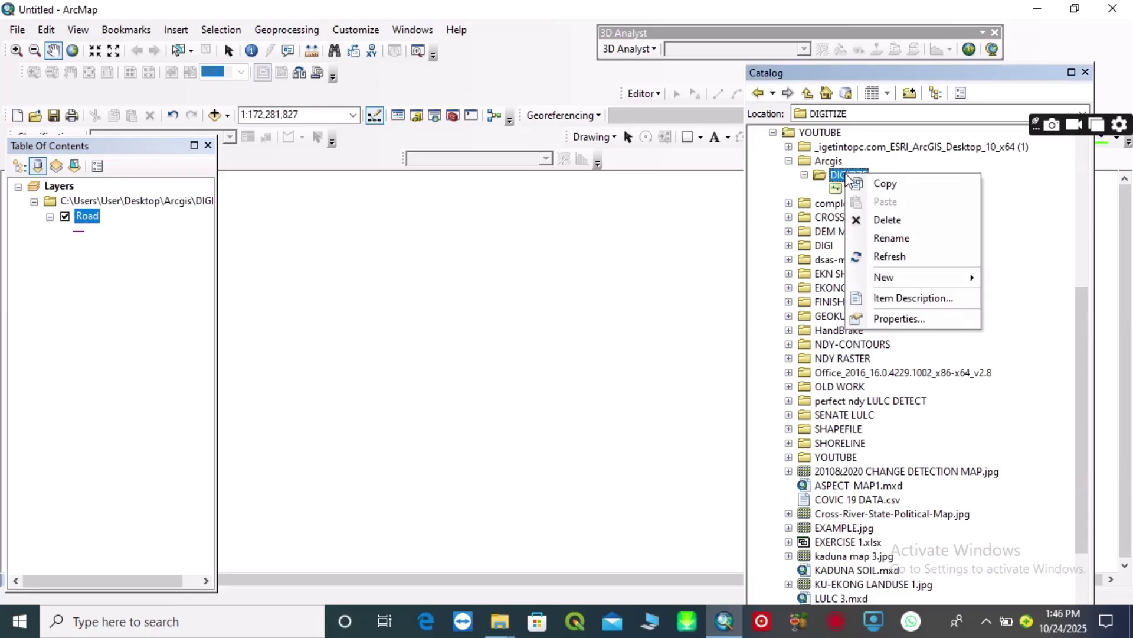
{"action": "mouse_move", "coordinate": [866, 278]}
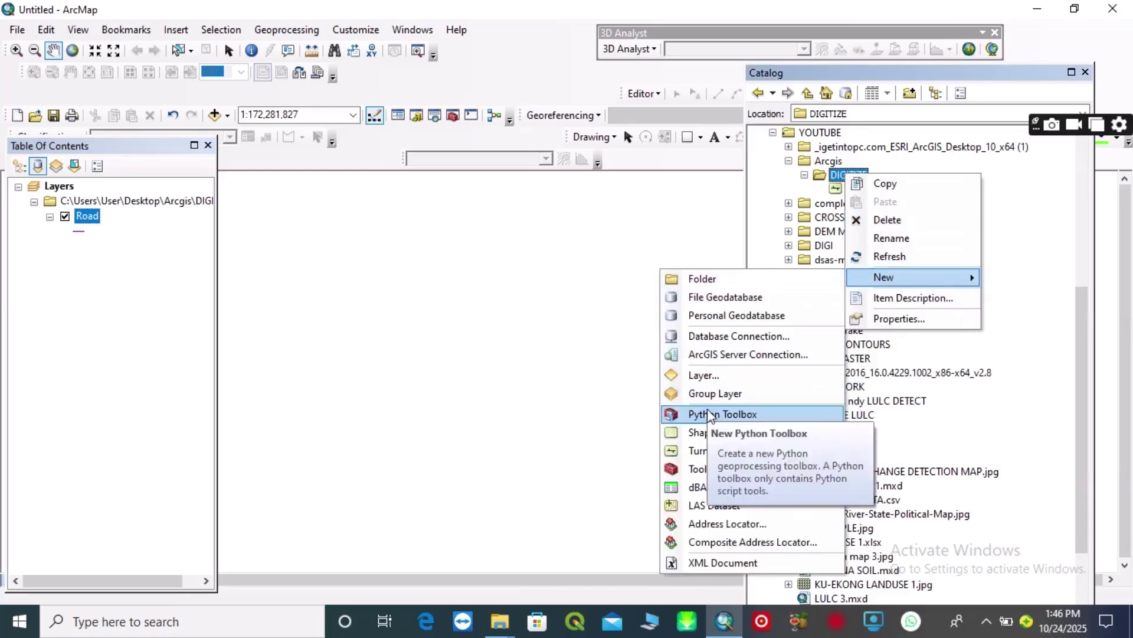
{"action": "left_click", "coordinate": [710, 433]}
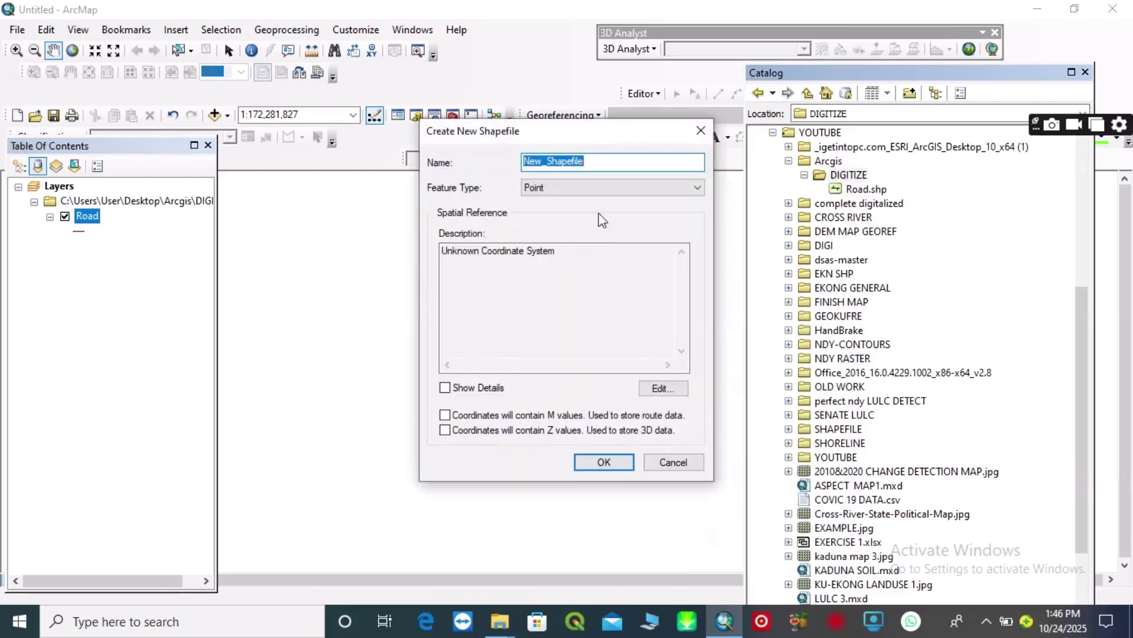
{"action": "left_click", "coordinate": [594, 164]}
{"action": "key", "text": "BackSpace"}
{"action": "key", "text": "BackSpace"}
{"action": "key", "text": "BackSpace"}
{"action": "key", "text": "BackSpace"}
{"action": "key", "text": "BackSpace"}
{"action": "key", "text": "BackSpace"}
{"action": "key", "text": "BackSpace"}
{"action": "key", "text": "BackSpace"}
{"action": "key", "text": "BackSpace"}
{"action": "key", "text": "BackSpace"}
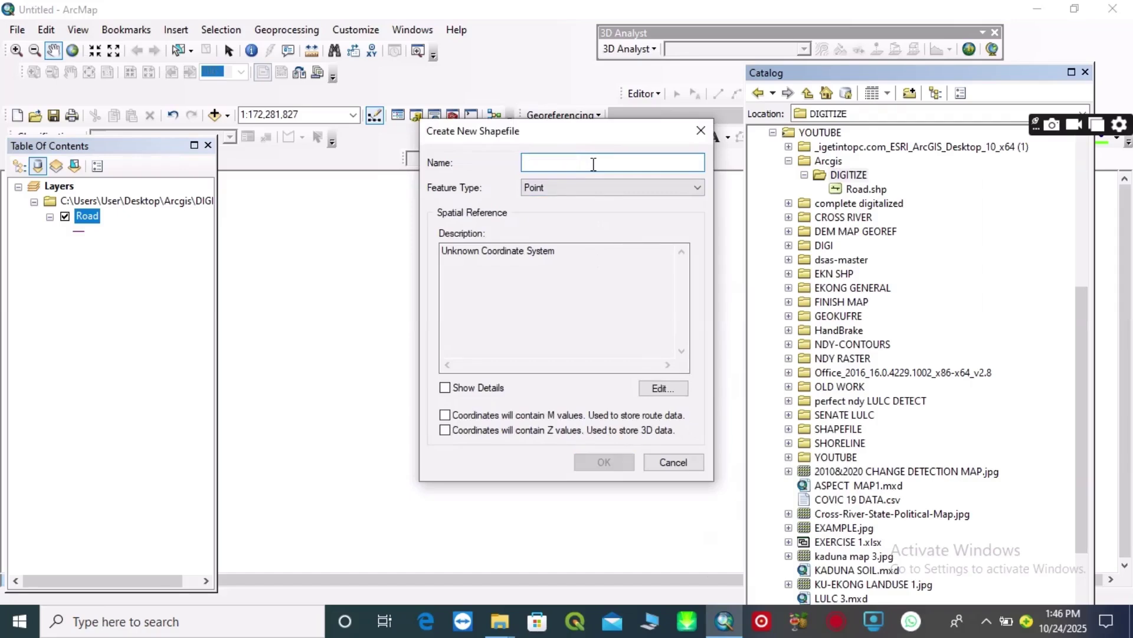
{"action": "type", "text": "L.G.A"}
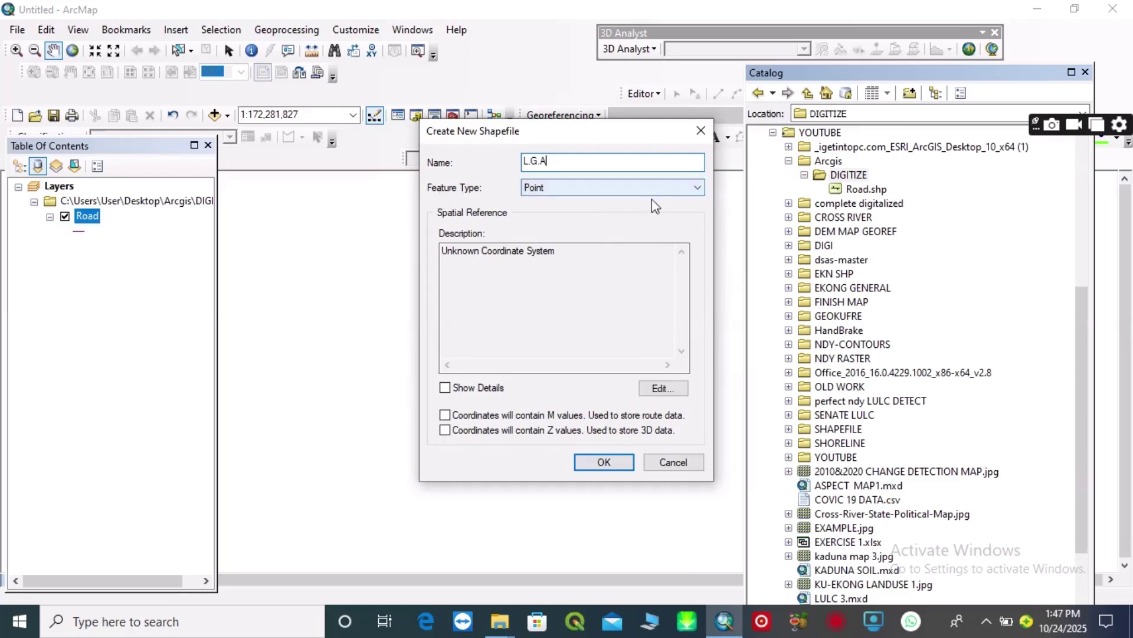
{"action": "left_click", "coordinate": [697, 187]}
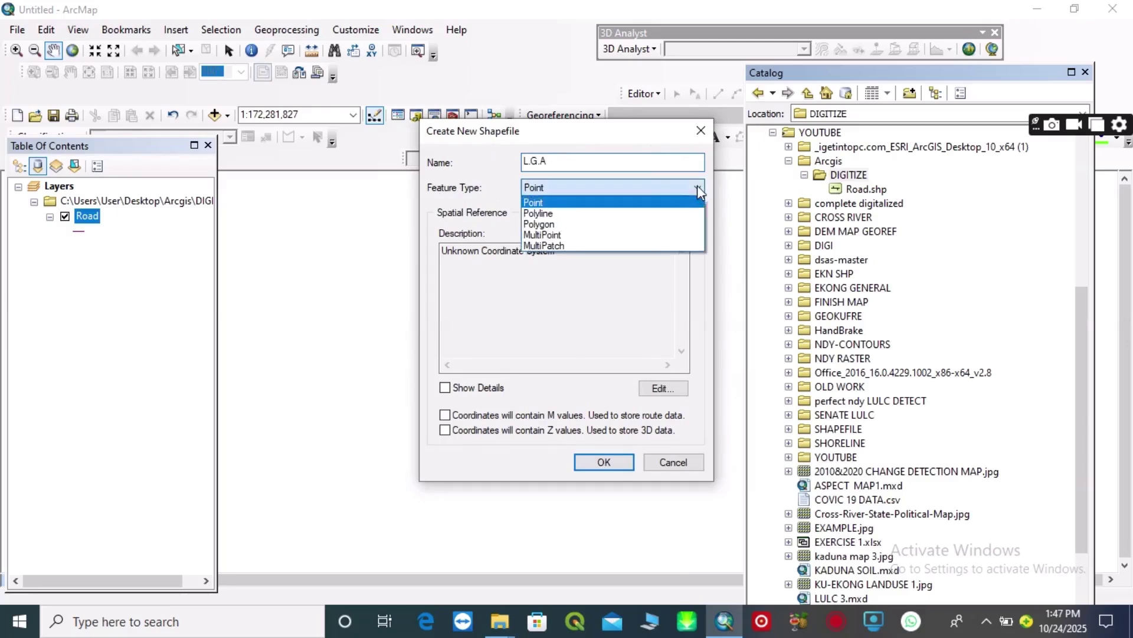
{"action": "left_click", "coordinate": [538, 214]}
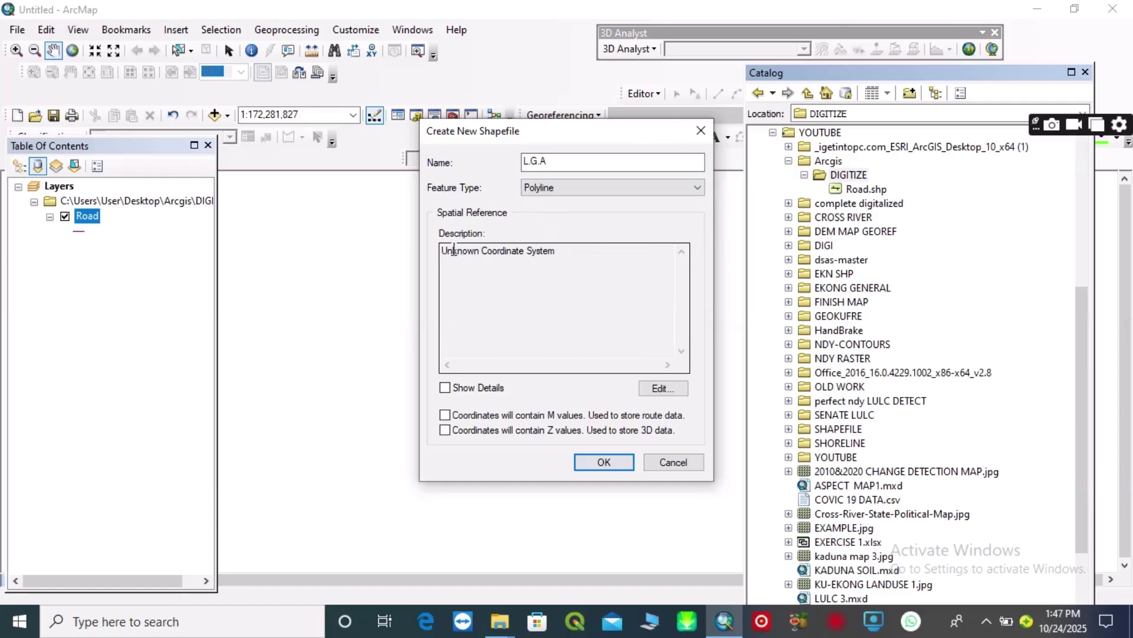
Assign the World geographic coordinate system WGS 1984 to the L.G.A shapefile.
{"action": "left_click_drag", "start_coordinate": [448, 251], "coordinate": [530, 259]}
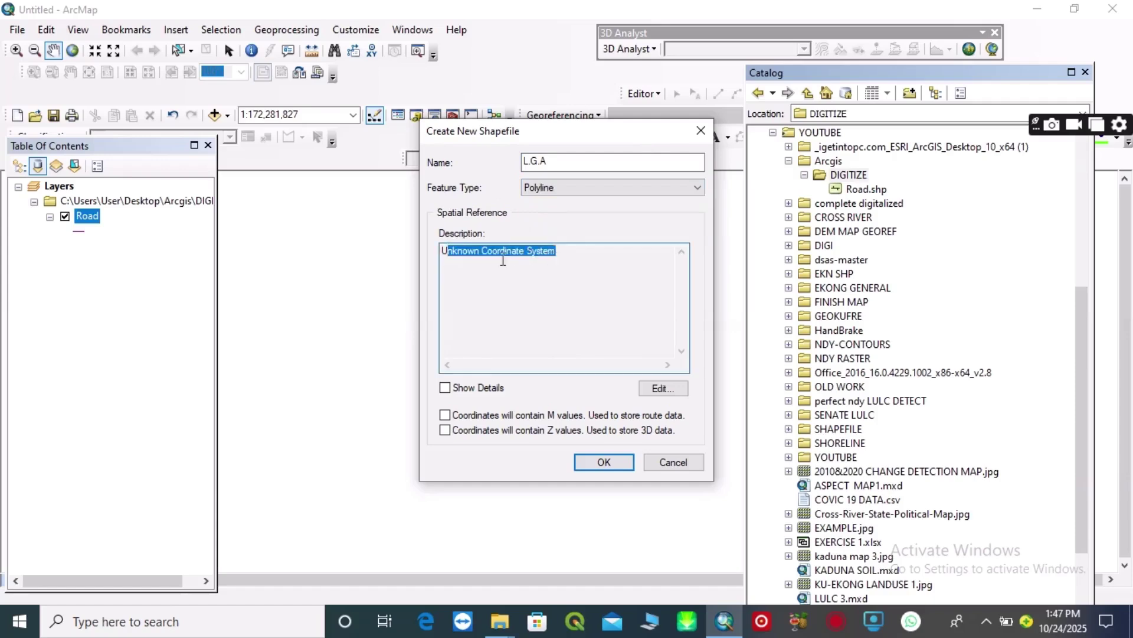
{"action": "left_click", "coordinate": [675, 393]}
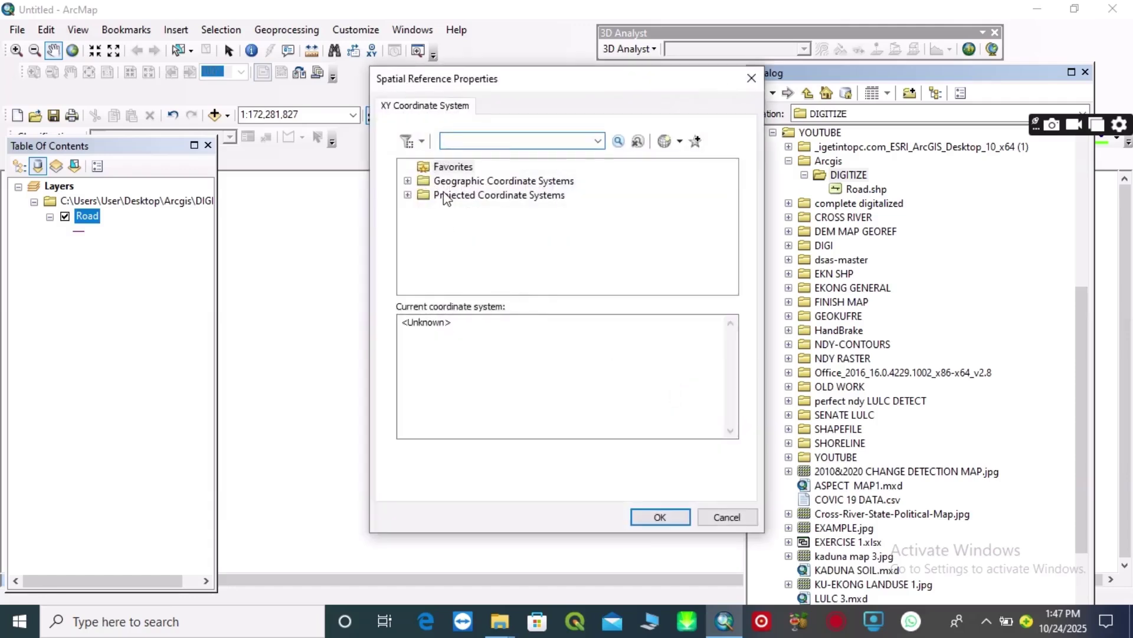
{"action": "left_click", "coordinate": [408, 181]}
{"action": "scroll", "coordinate": [425, 216], "scroll_direction": "down", "scroll_amount": 3}
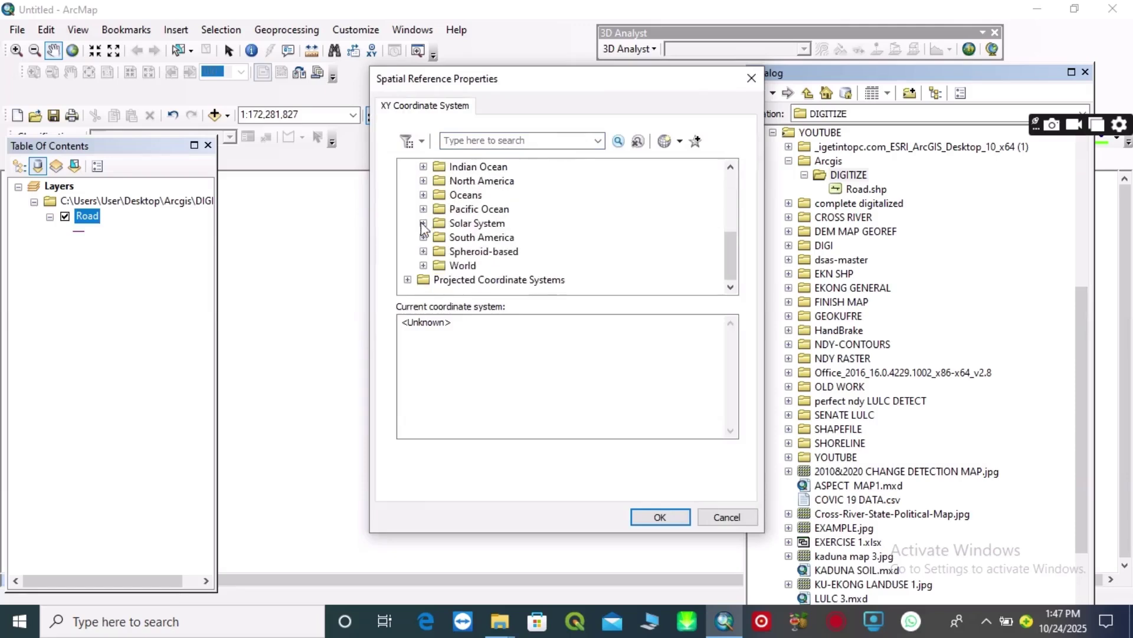
{"action": "left_click", "coordinate": [423, 266]}
{"action": "scroll", "coordinate": [452, 260], "scroll_direction": "down", "scroll_amount": 8}
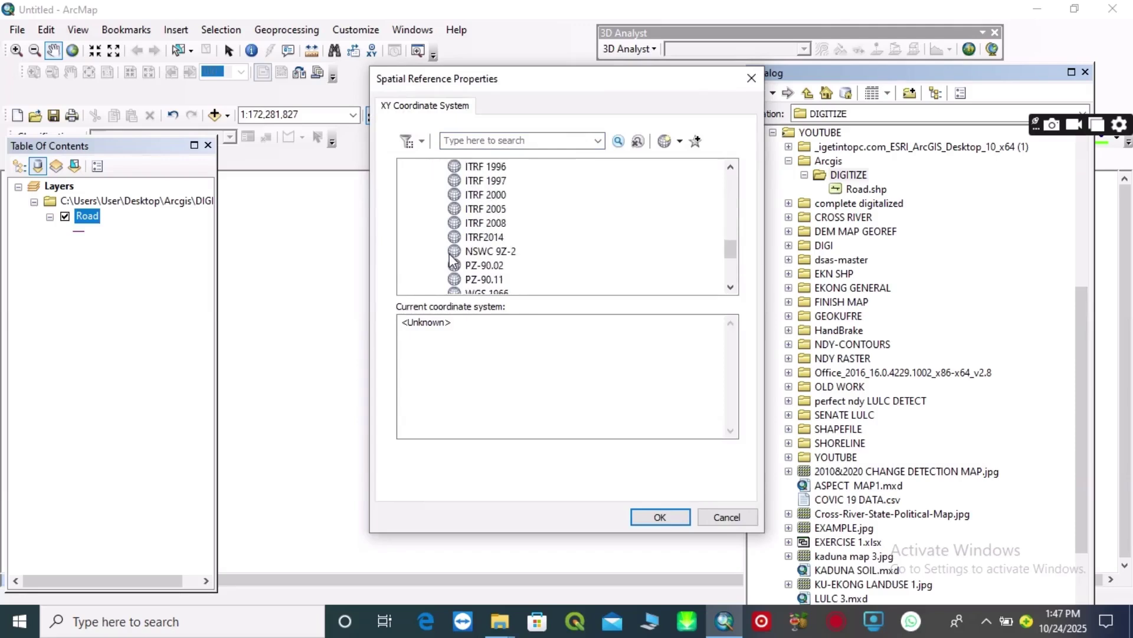
{"action": "scroll", "coordinate": [453, 260], "scroll_direction": "down", "scroll_amount": 2}
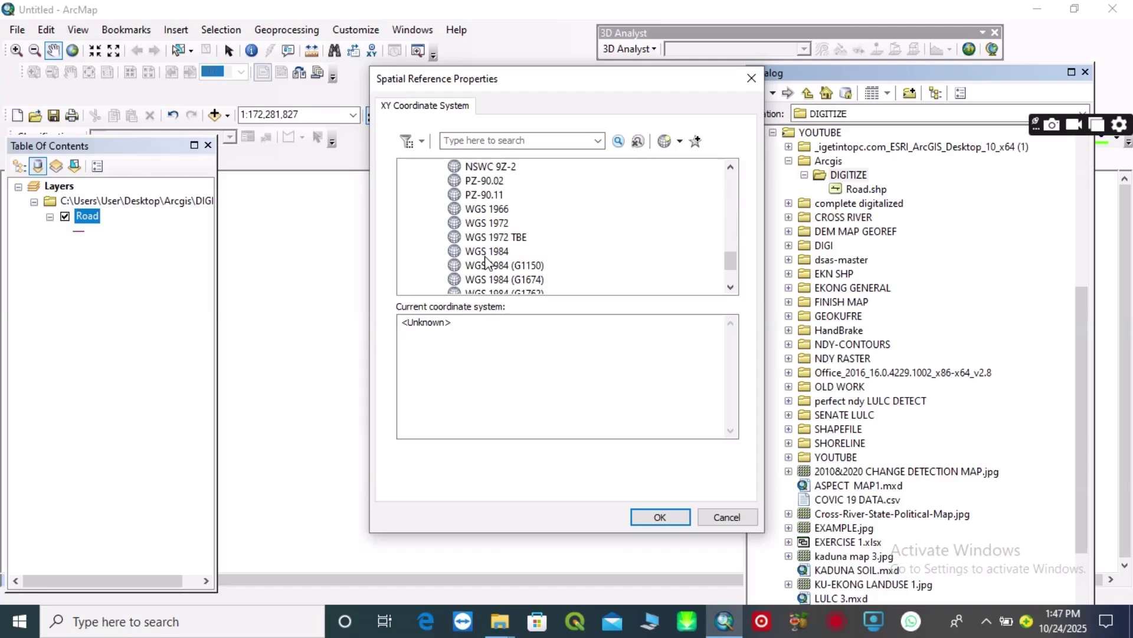
{"action": "left_click", "coordinate": [486, 254]}
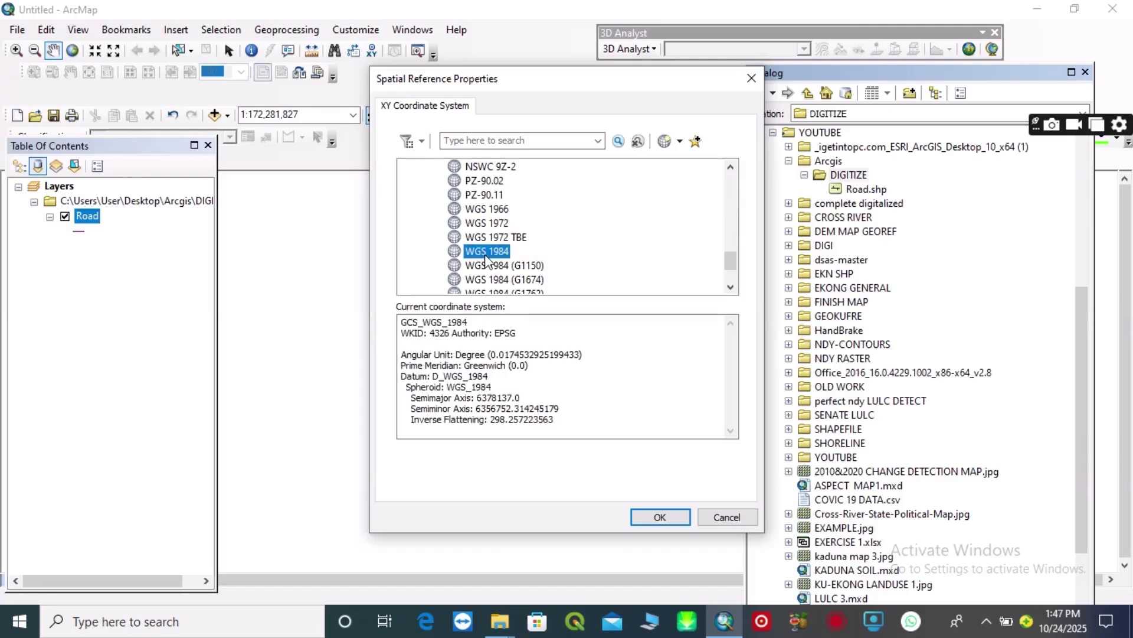
{"action": "left_click", "coordinate": [659, 518]}
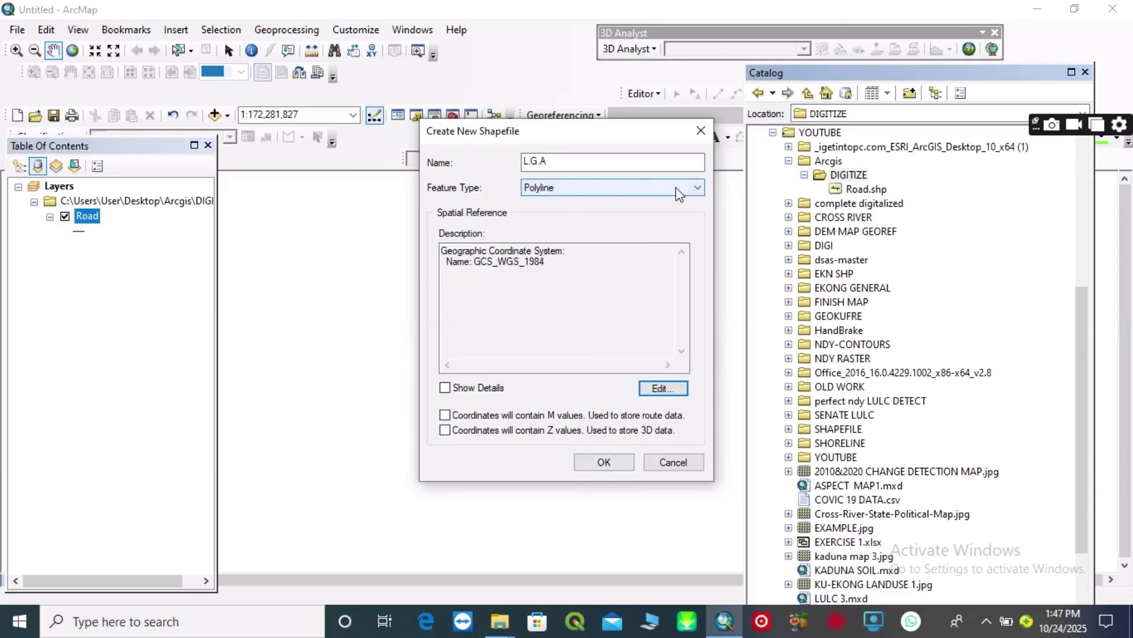
Change the L.G.A shapefile's feature type to Polygon and finish creating it.
{"action": "left_click", "coordinate": [696, 188]}
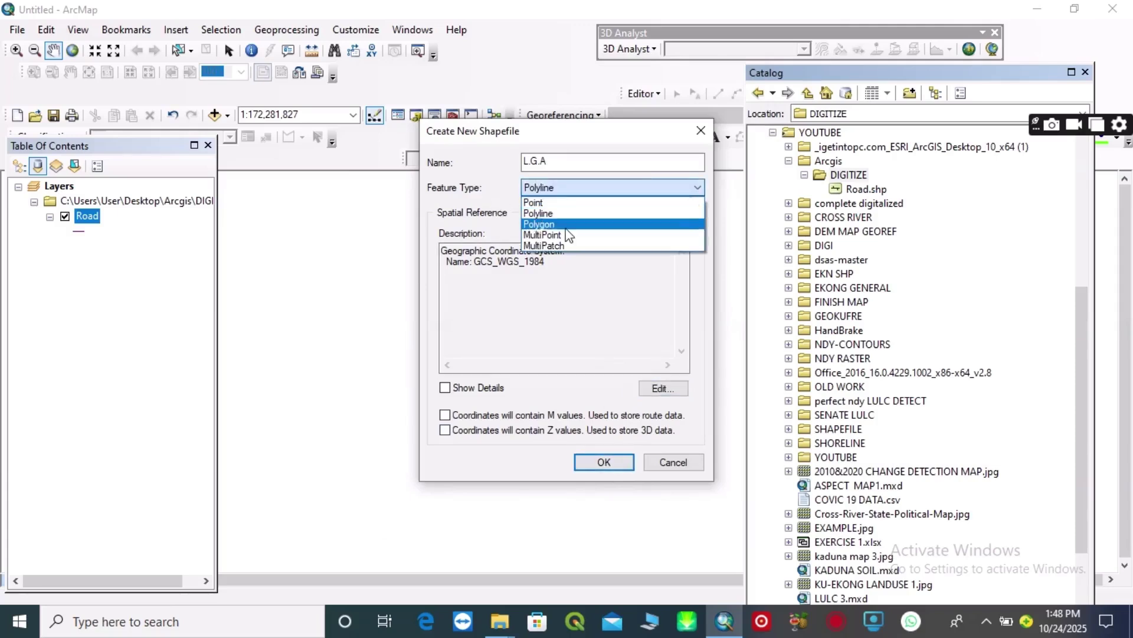
{"action": "left_click", "coordinate": [543, 224]}
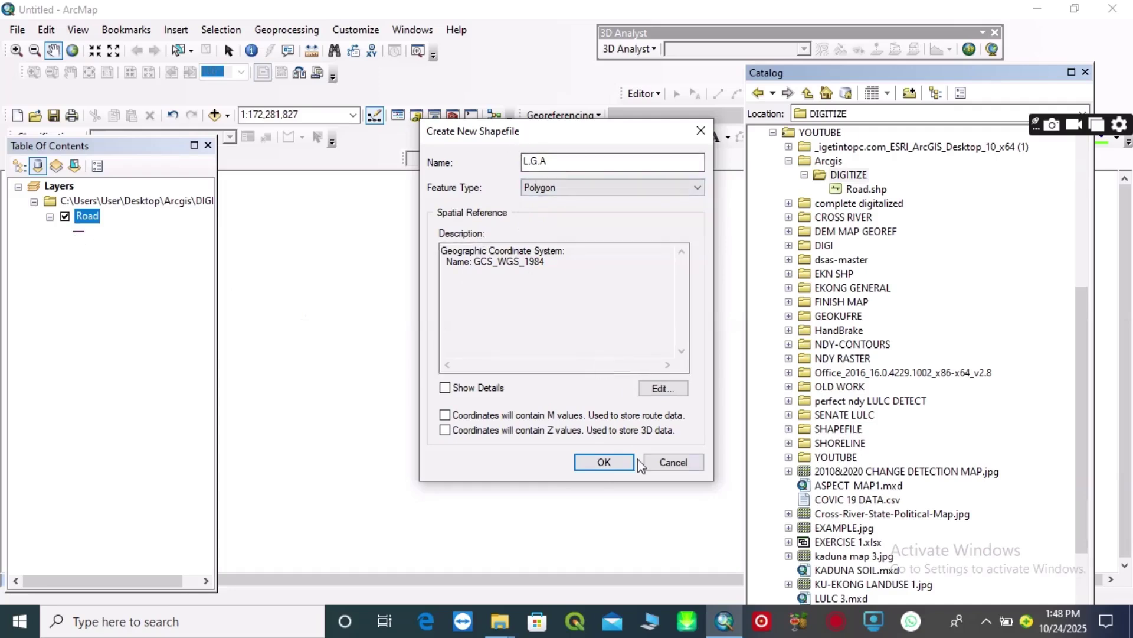
{"action": "left_click", "coordinate": [602, 463]}
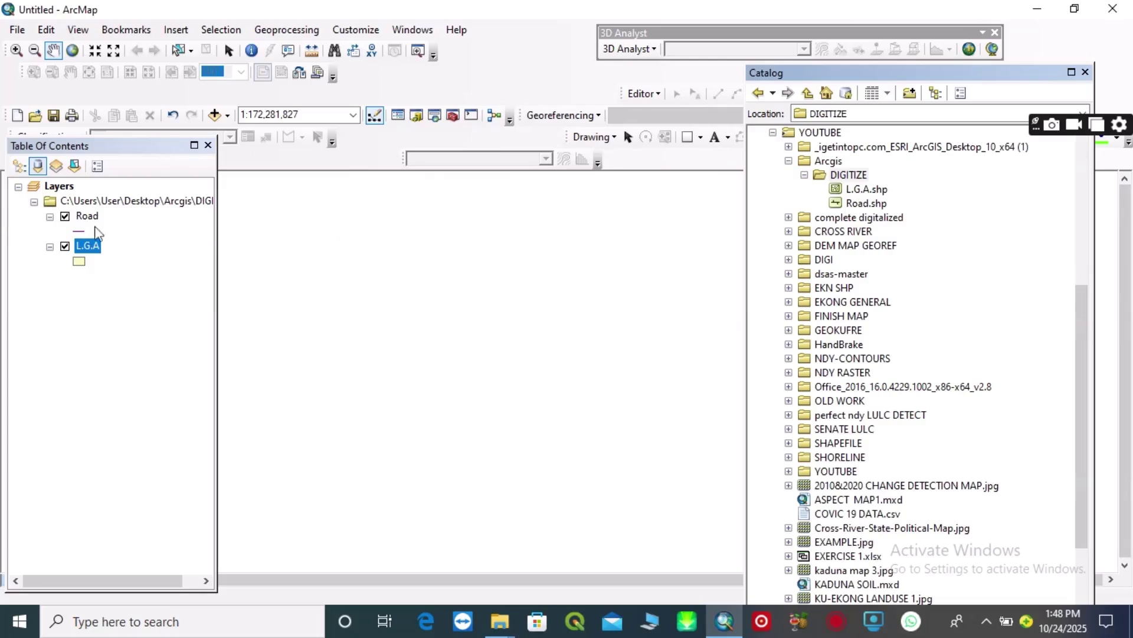
Start a new shapefile in the DIGITIZE folder, naming it HQTS and keeping the Point feature type.
{"action": "right_click", "coordinate": [853, 179]}
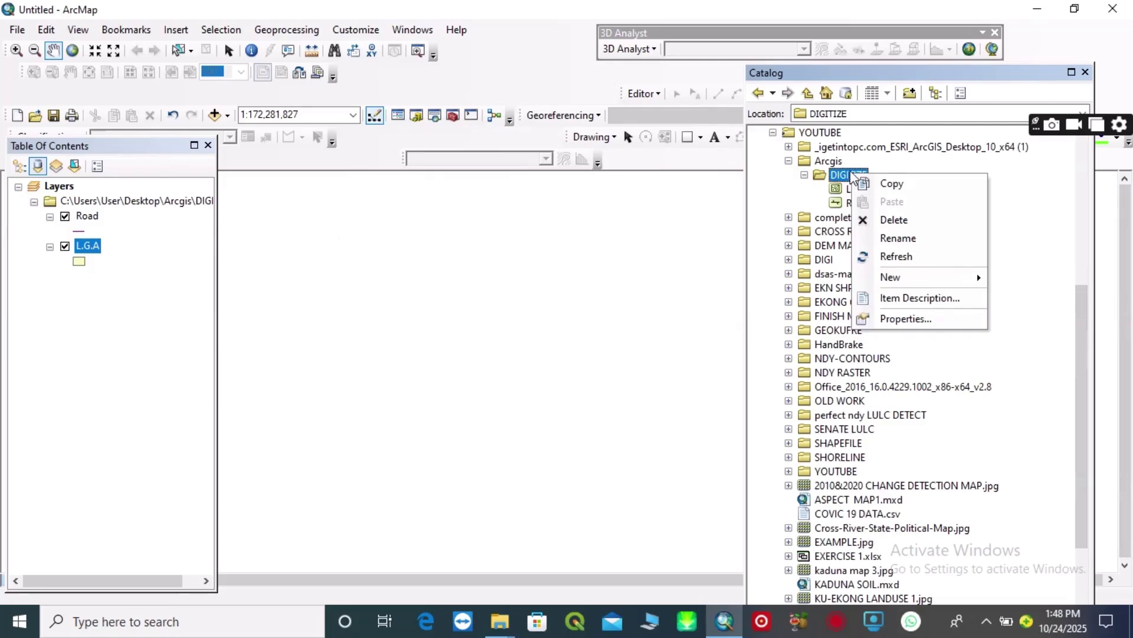
{"action": "mouse_move", "coordinate": [899, 284]}
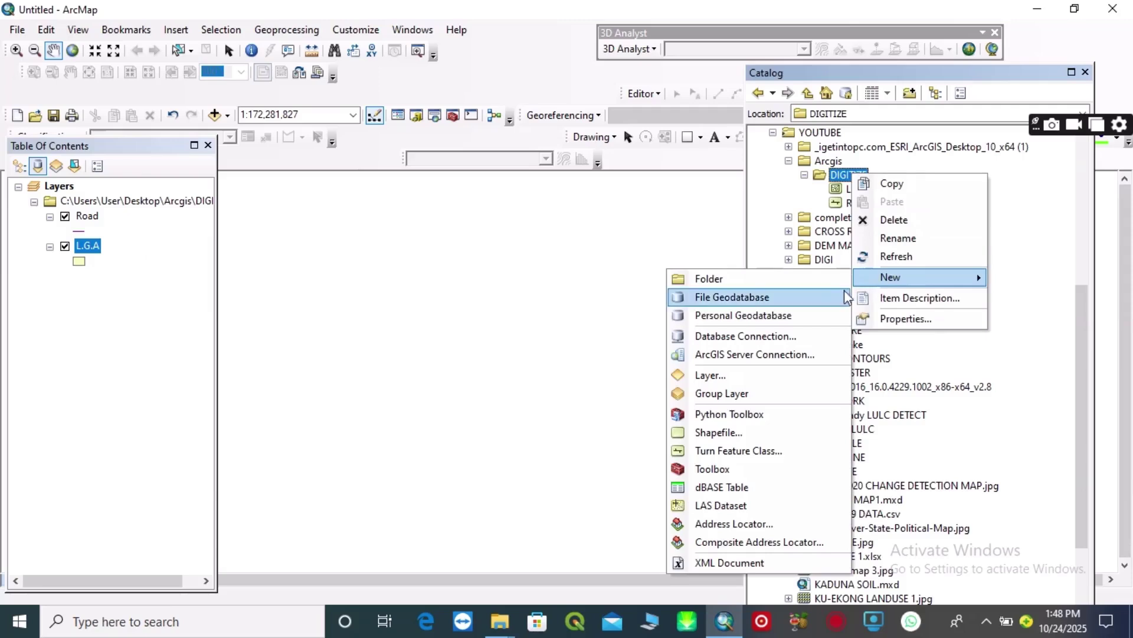
{"action": "left_click", "coordinate": [709, 437]}
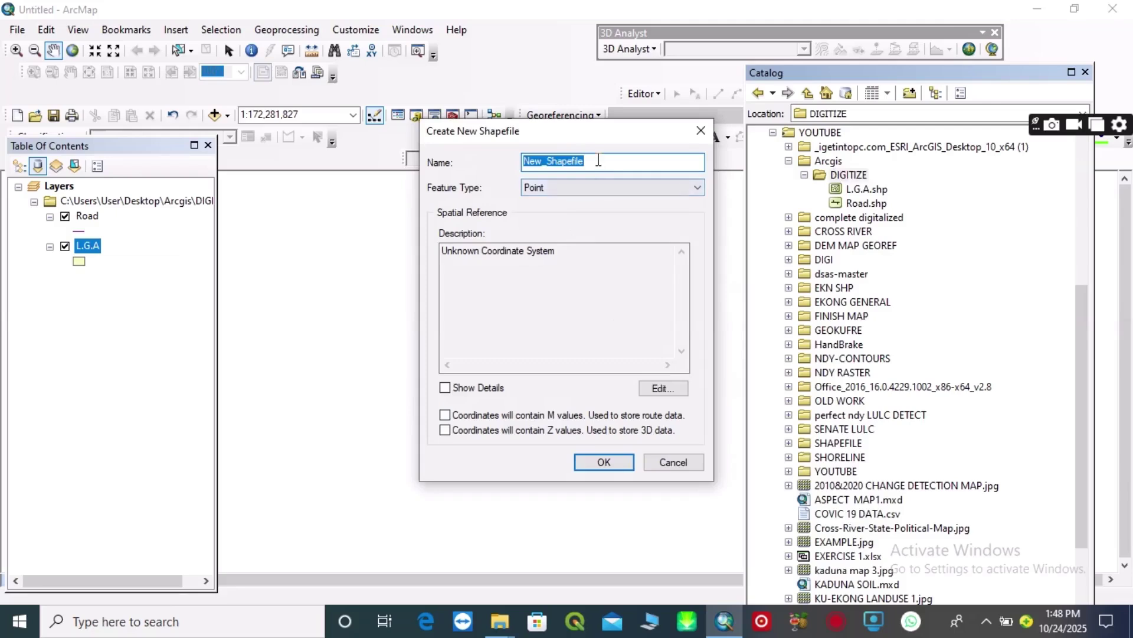
{"action": "left_click", "coordinate": [598, 160]}
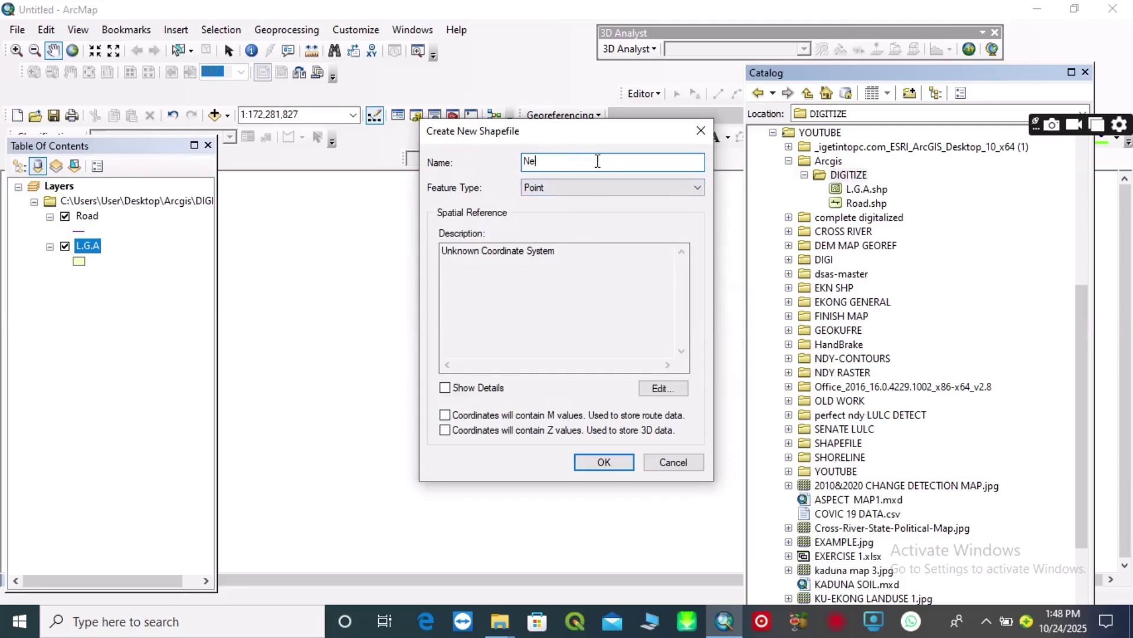
{"action": "key", "text": "BackSpace"}
{"action": "key", "text": "BackSpace"}
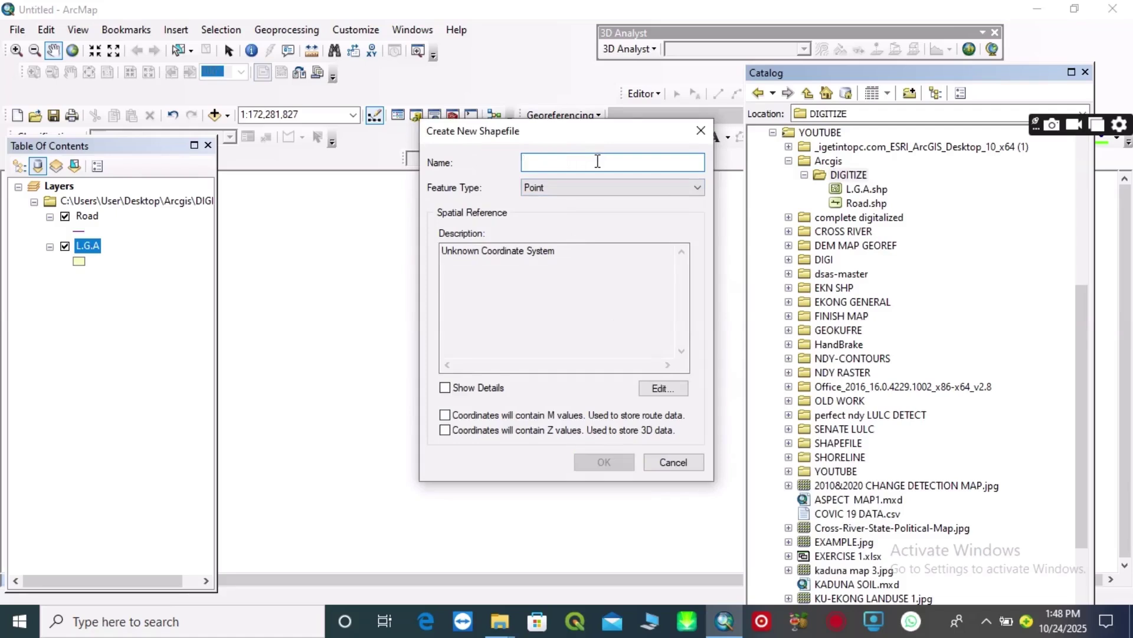
{"action": "type", "text": "HQTS"}
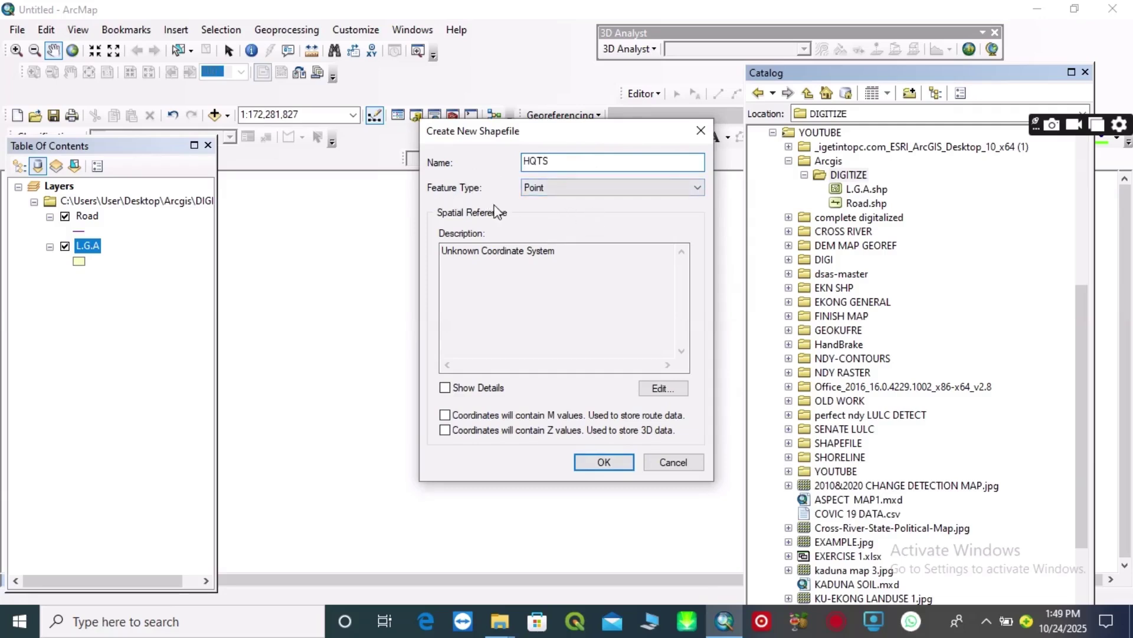
Assign the World geographic coordinate system WGS 1984 to the HQTS shapefile and finish creating it.
{"action": "left_click_drag", "start_coordinate": [448, 250], "coordinate": [578, 259]}
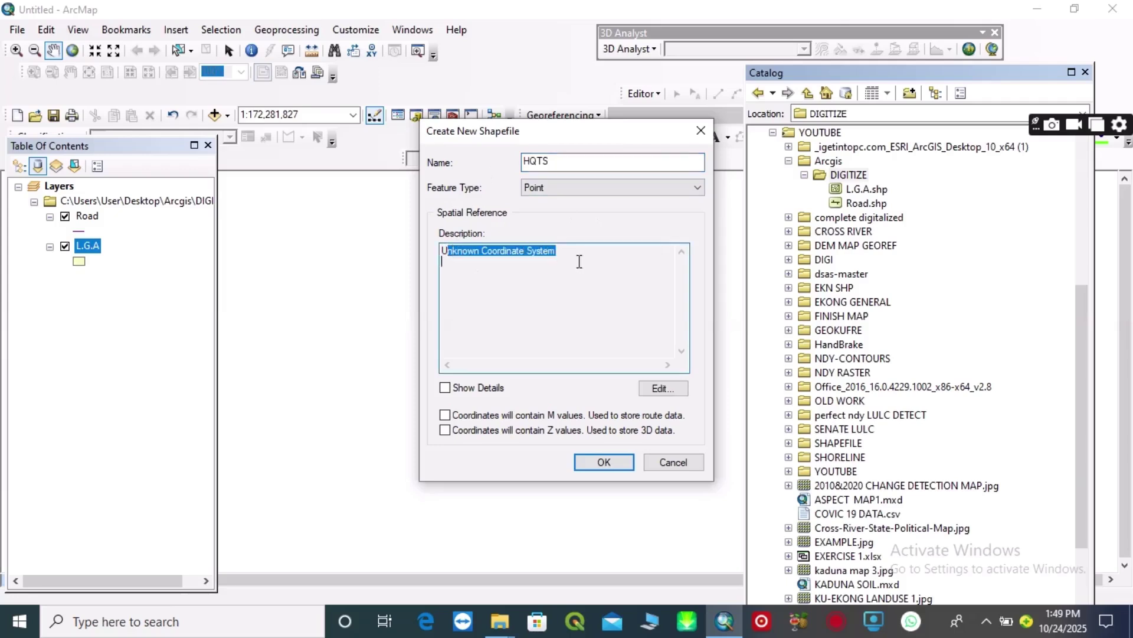
{"action": "left_click", "coordinate": [655, 391]}
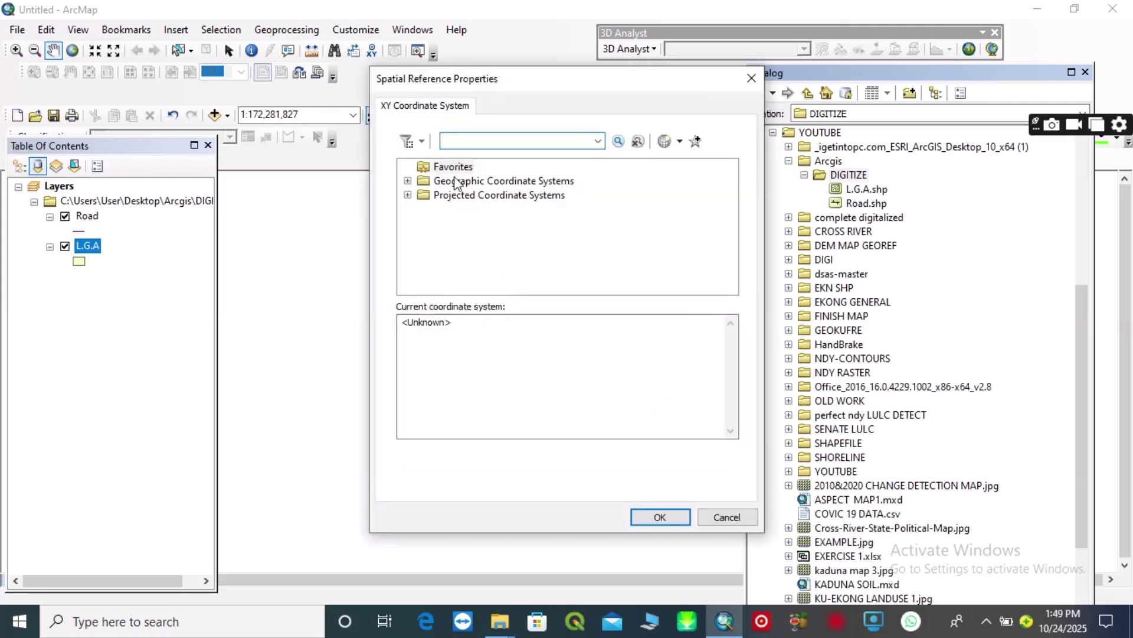
{"action": "left_click", "coordinate": [408, 180]}
{"action": "scroll", "coordinate": [453, 201], "scroll_direction": "down", "scroll_amount": 3}
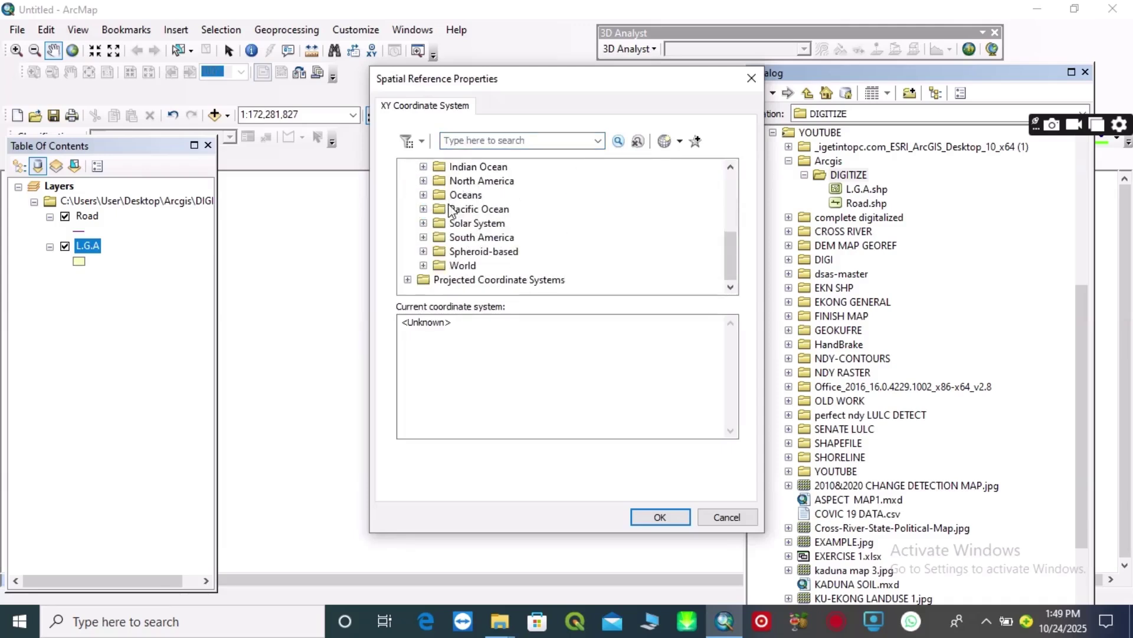
{"action": "left_click", "coordinate": [424, 265]}
{"action": "scroll", "coordinate": [479, 258], "scroll_direction": "down", "scroll_amount": 1}
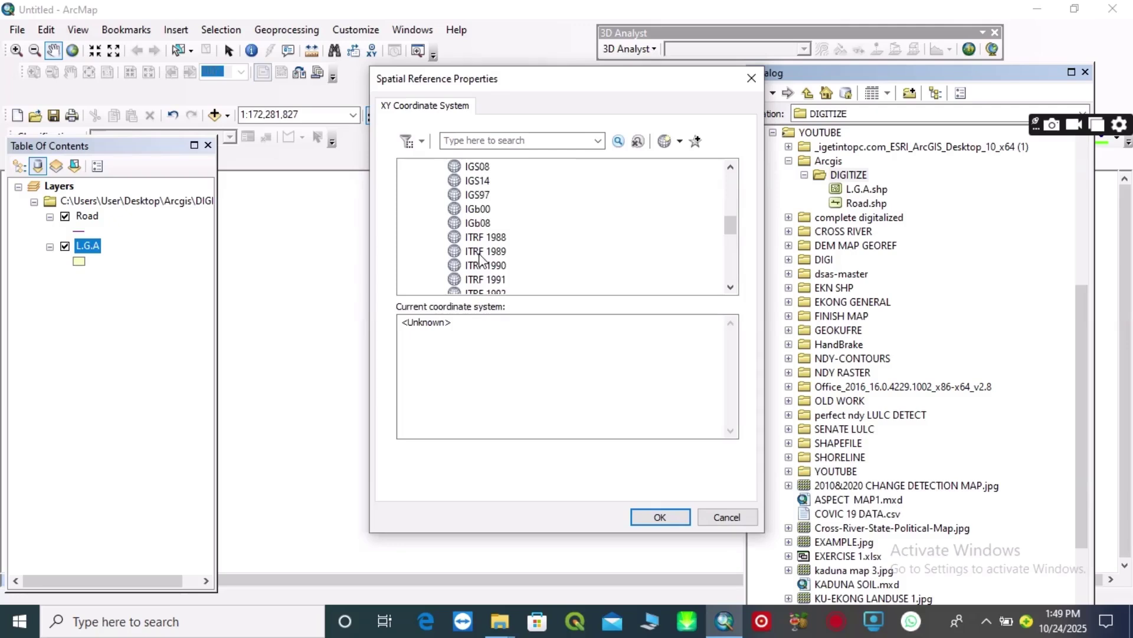
{"action": "scroll", "coordinate": [481, 260], "scroll_direction": "down", "scroll_amount": 5}
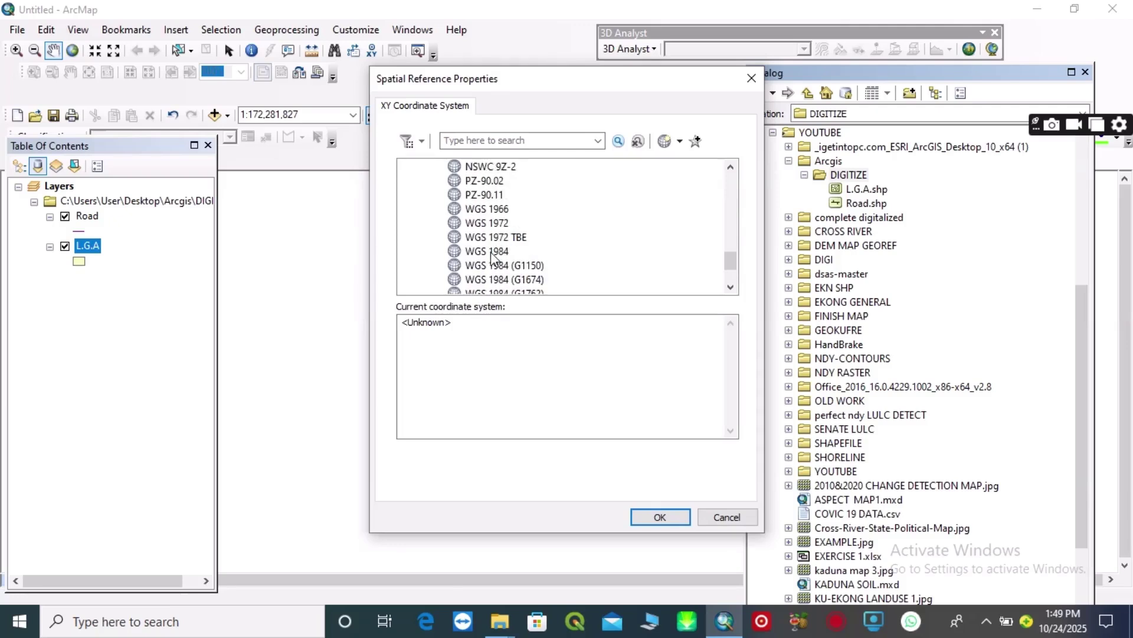
{"action": "left_click", "coordinate": [490, 252]}
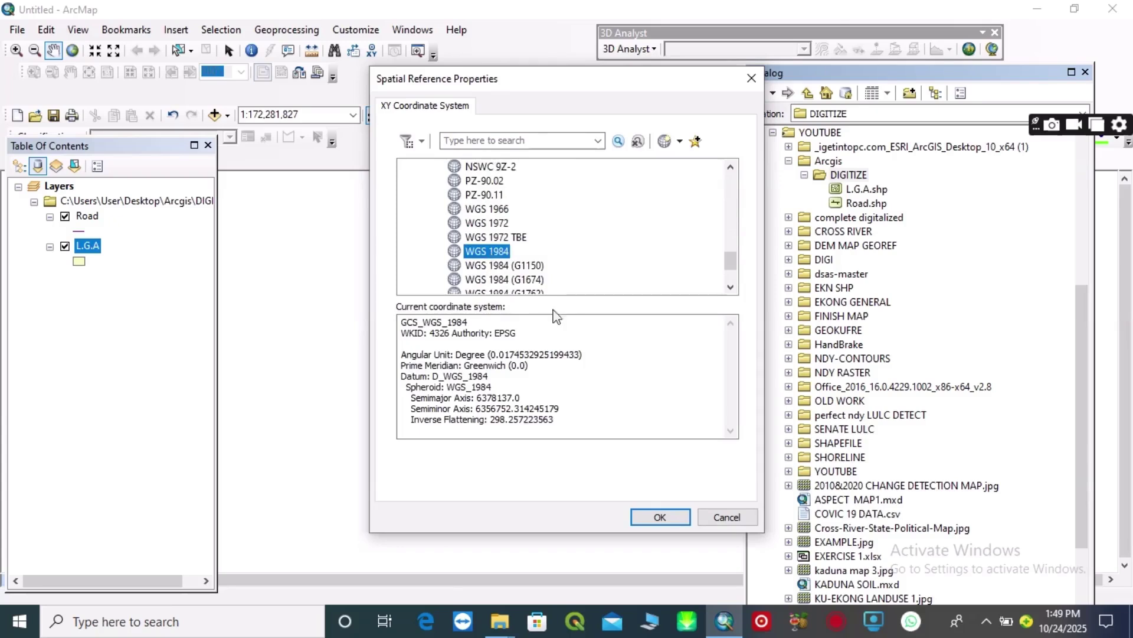
{"action": "left_click", "coordinate": [660, 518]}
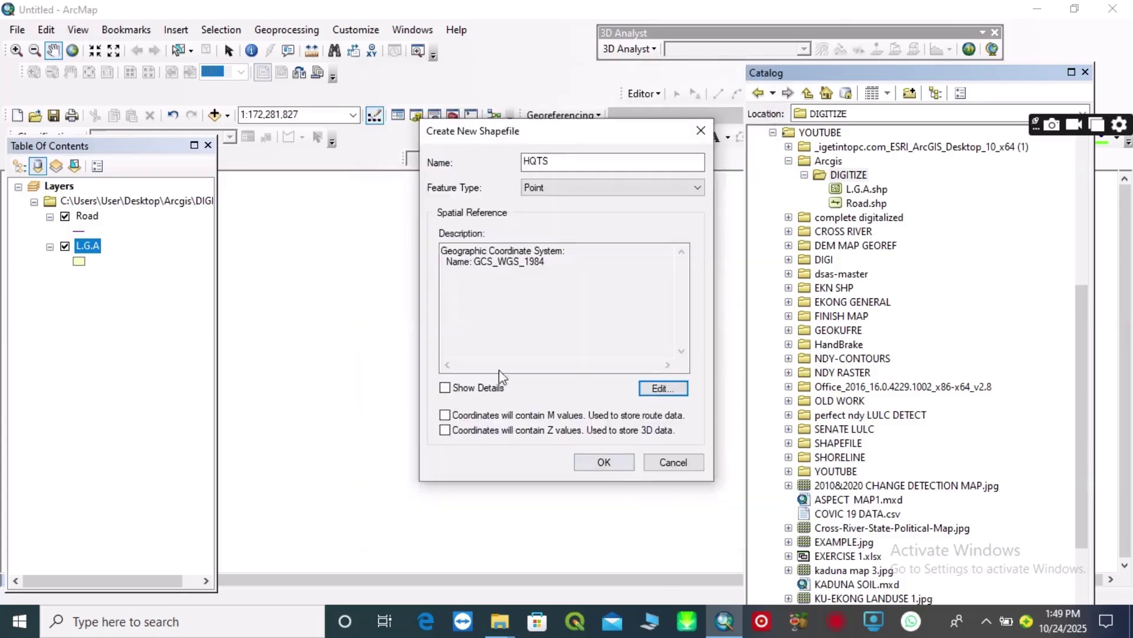
{"action": "left_click", "coordinate": [604, 464]}
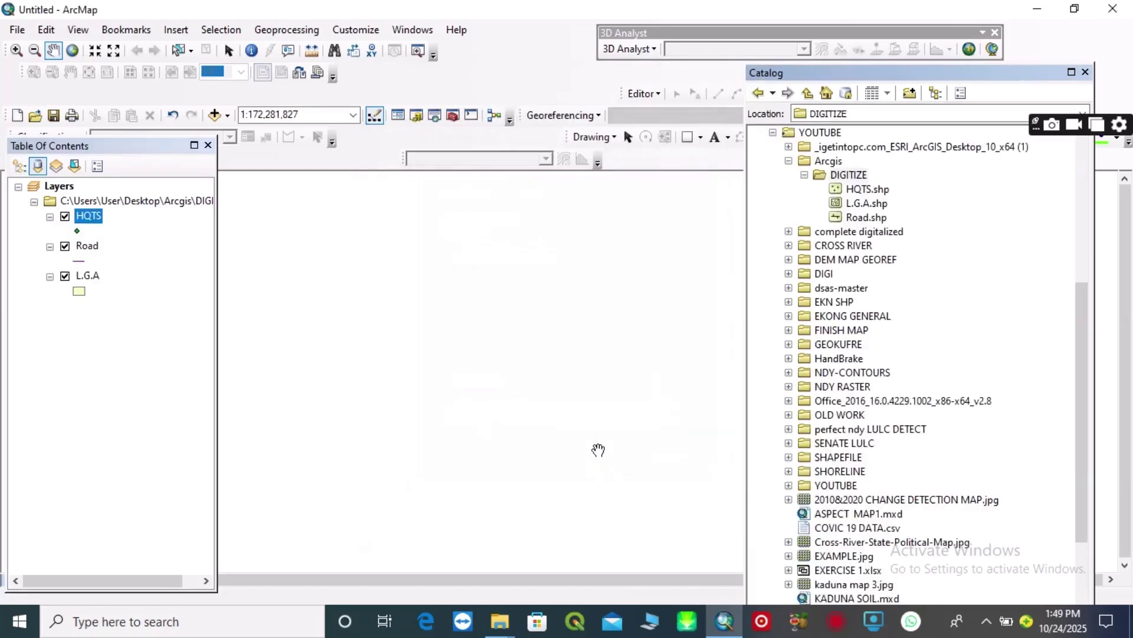